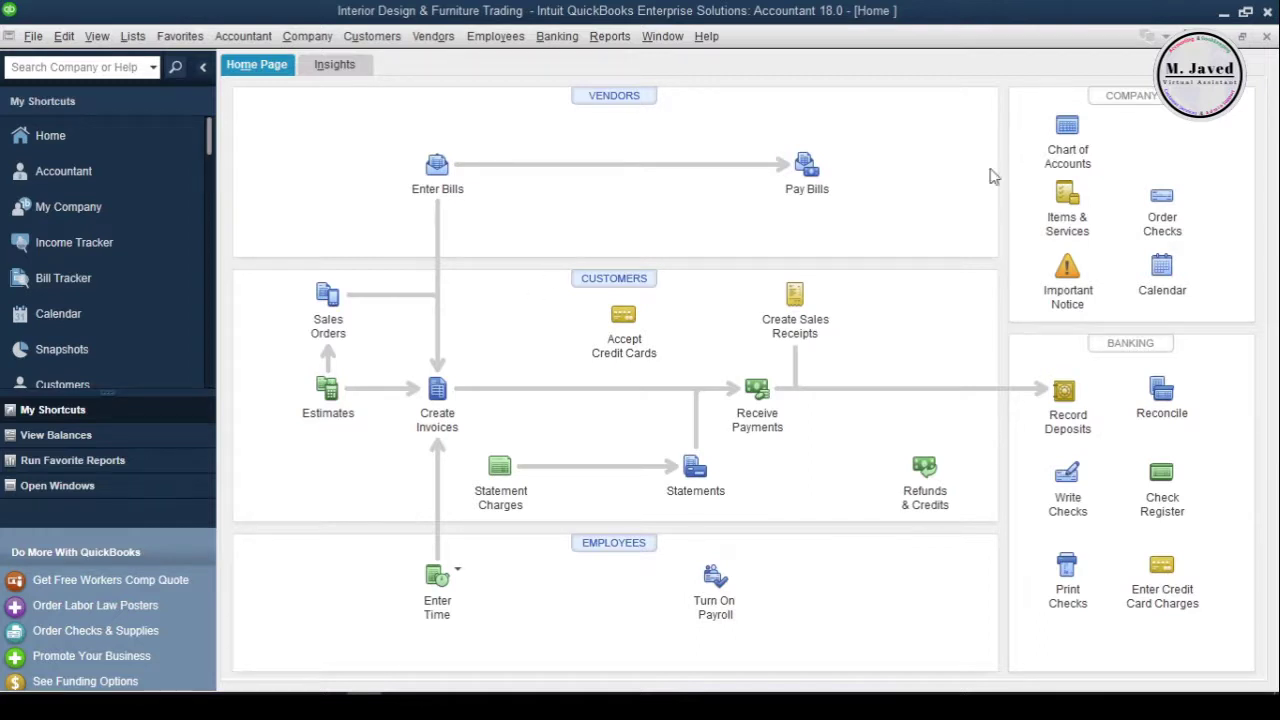
# Open the Chart of Accounts from the Company section of the Home Page
pyautogui.click(1080, 145)
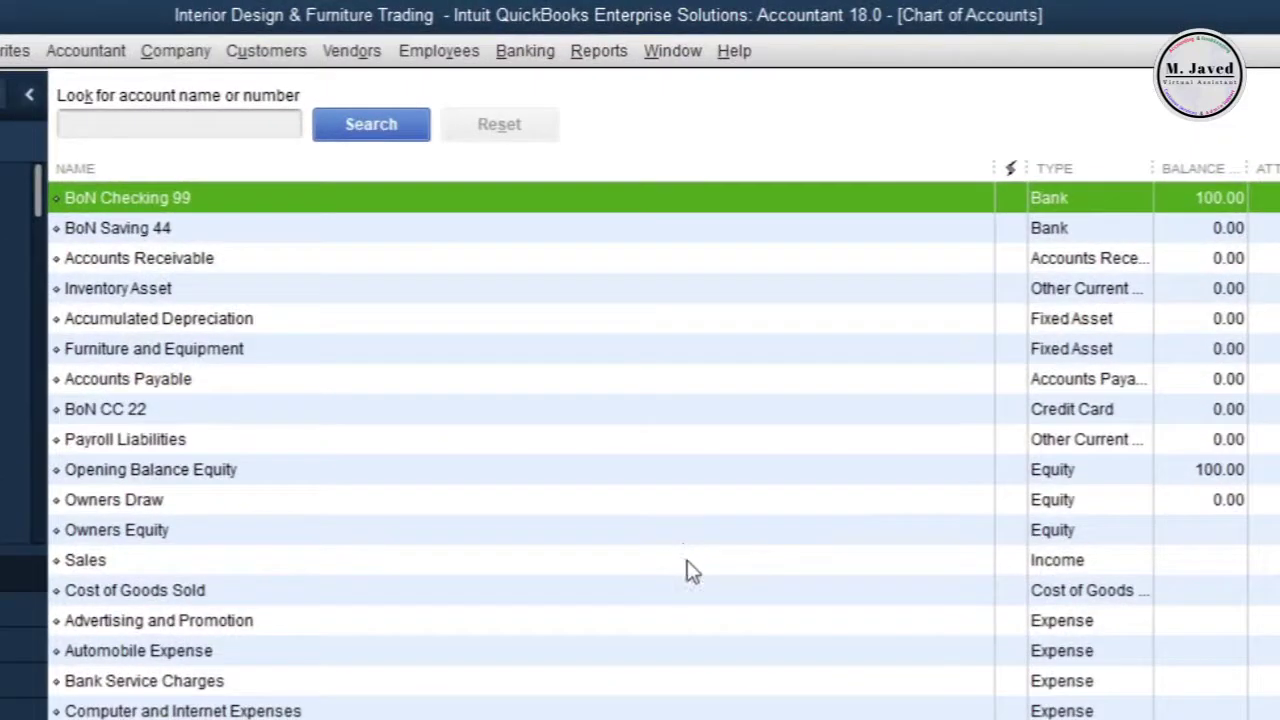
pyautogui.click(689, 558)
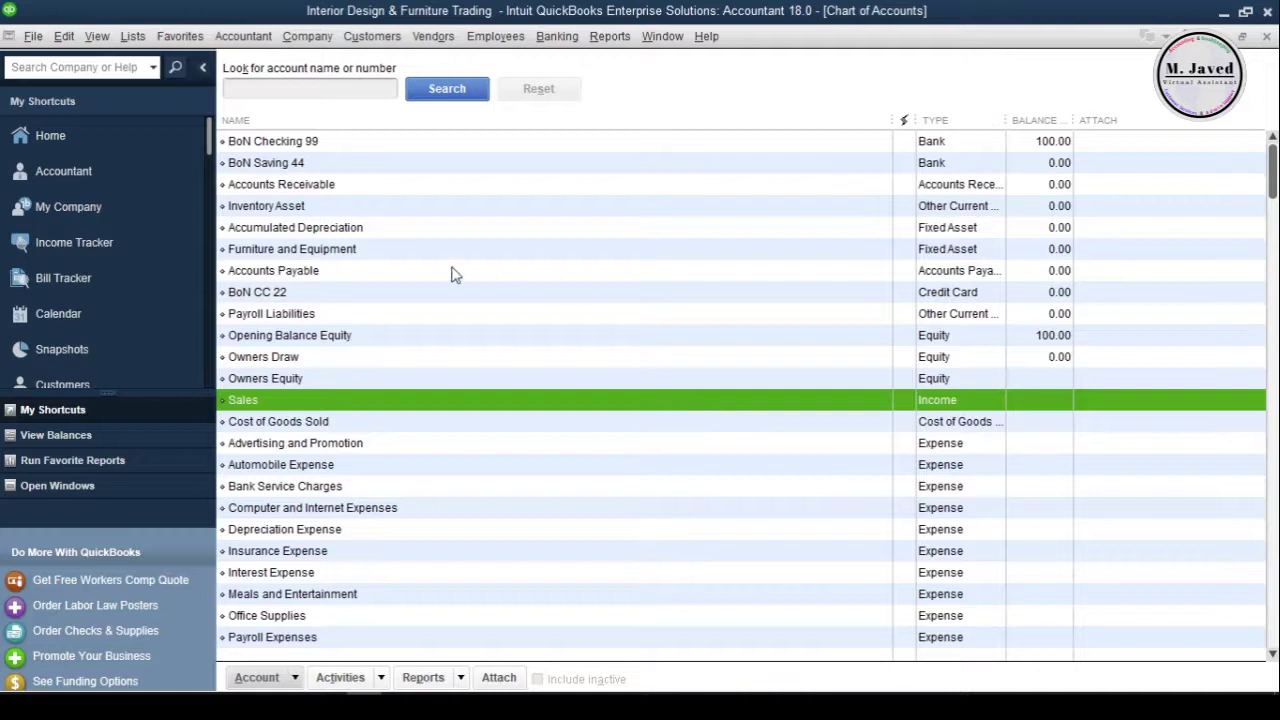
# Open the Item List and start a new Service item named 3D Designs
pyautogui.click(140, 36)
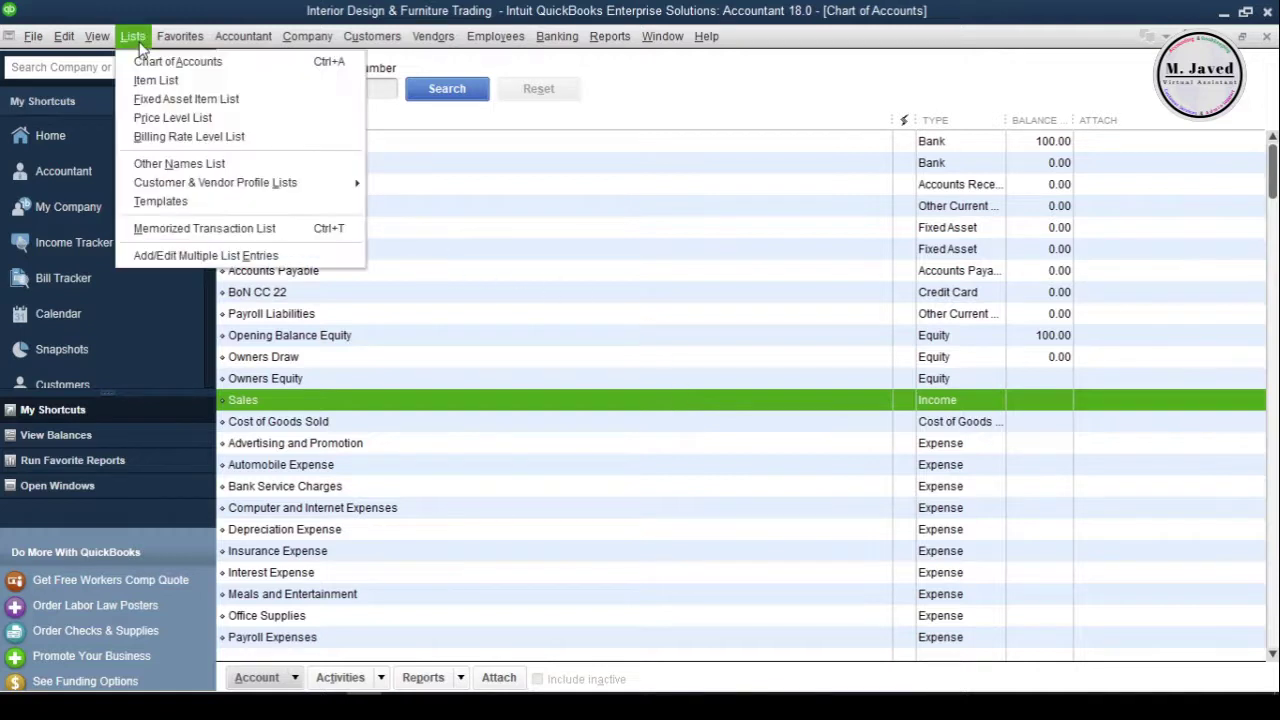
pyautogui.click(203, 85)
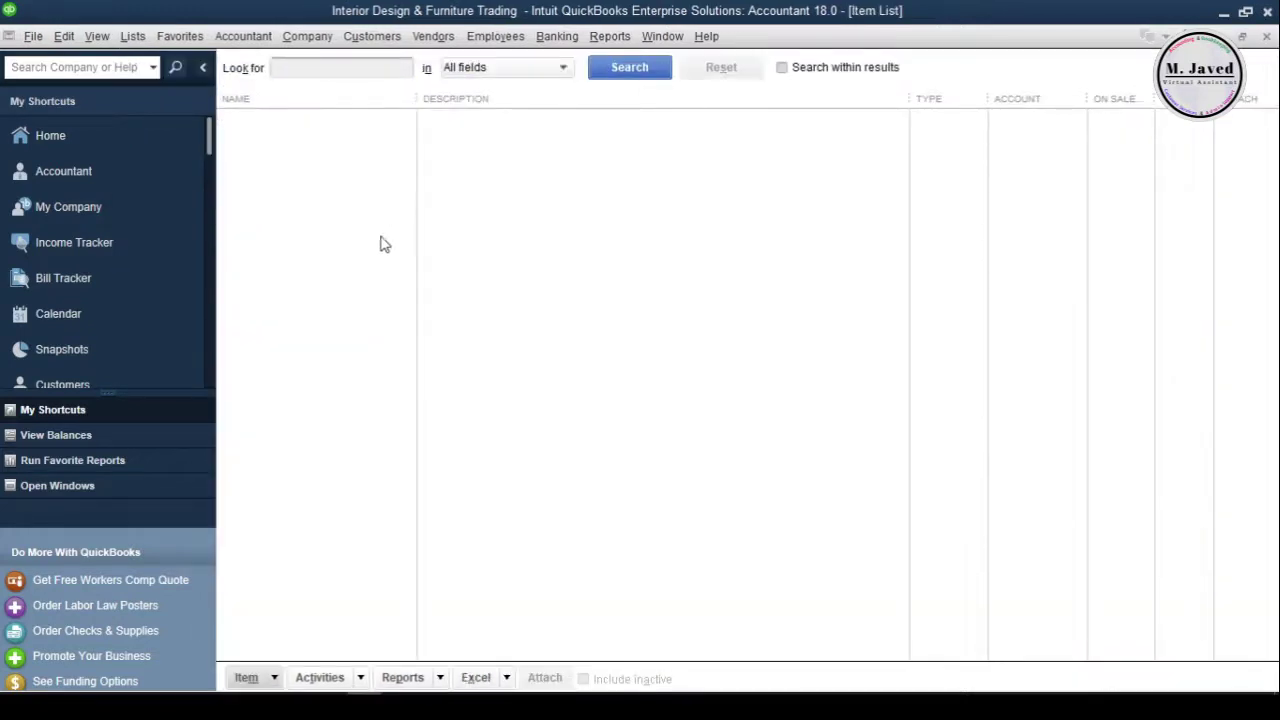
pyautogui.click(246, 677)
pyautogui.click(296, 374)
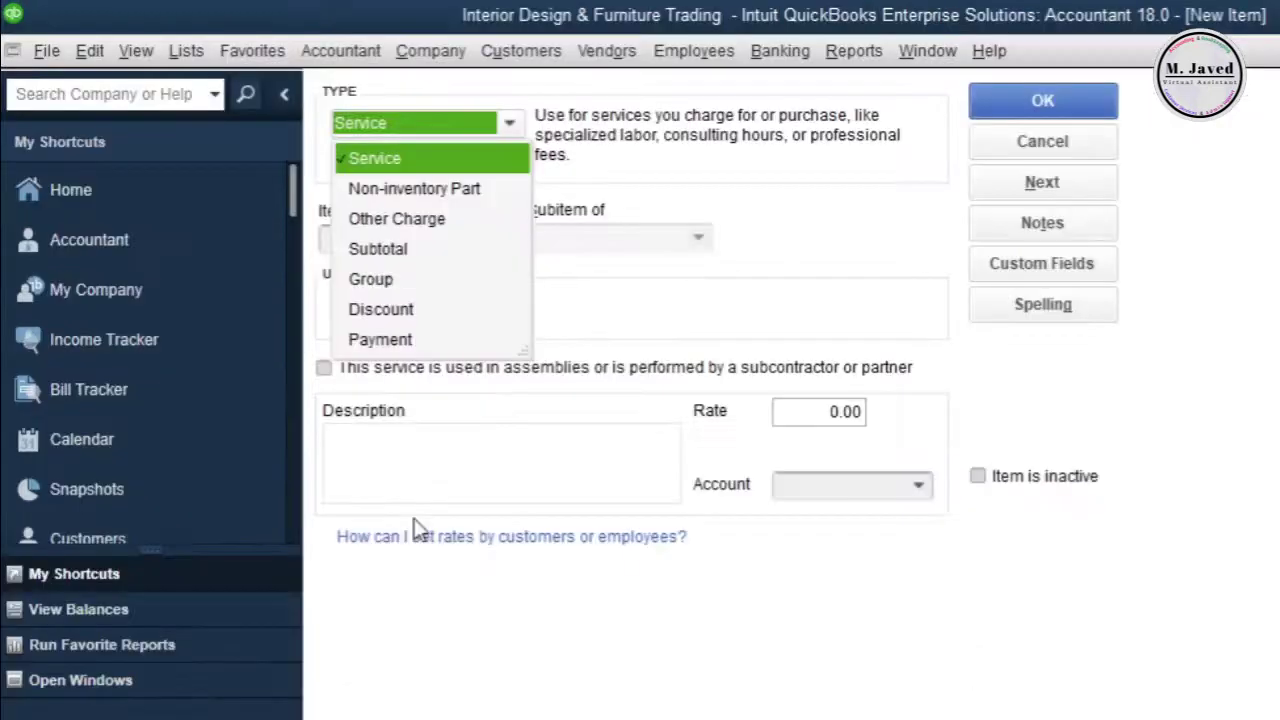
pyautogui.click(491, 164)
pyautogui.click(462, 234)
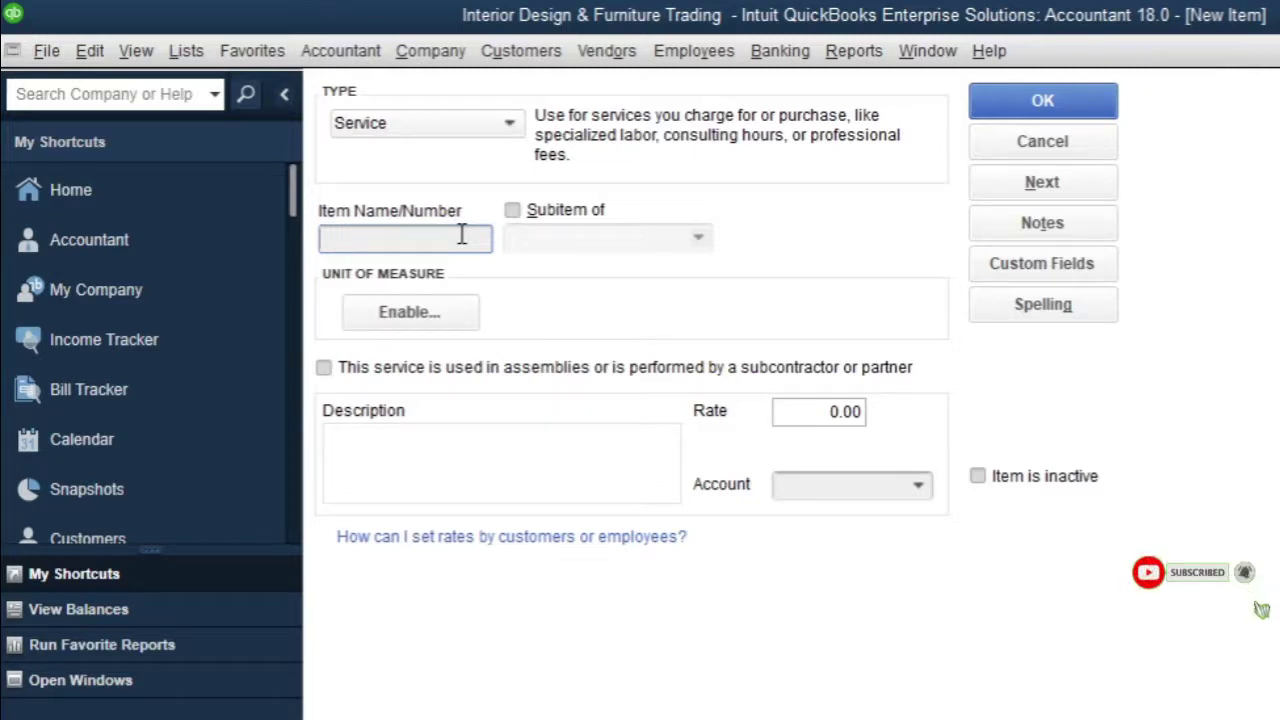
pyautogui.write('3D Designs')
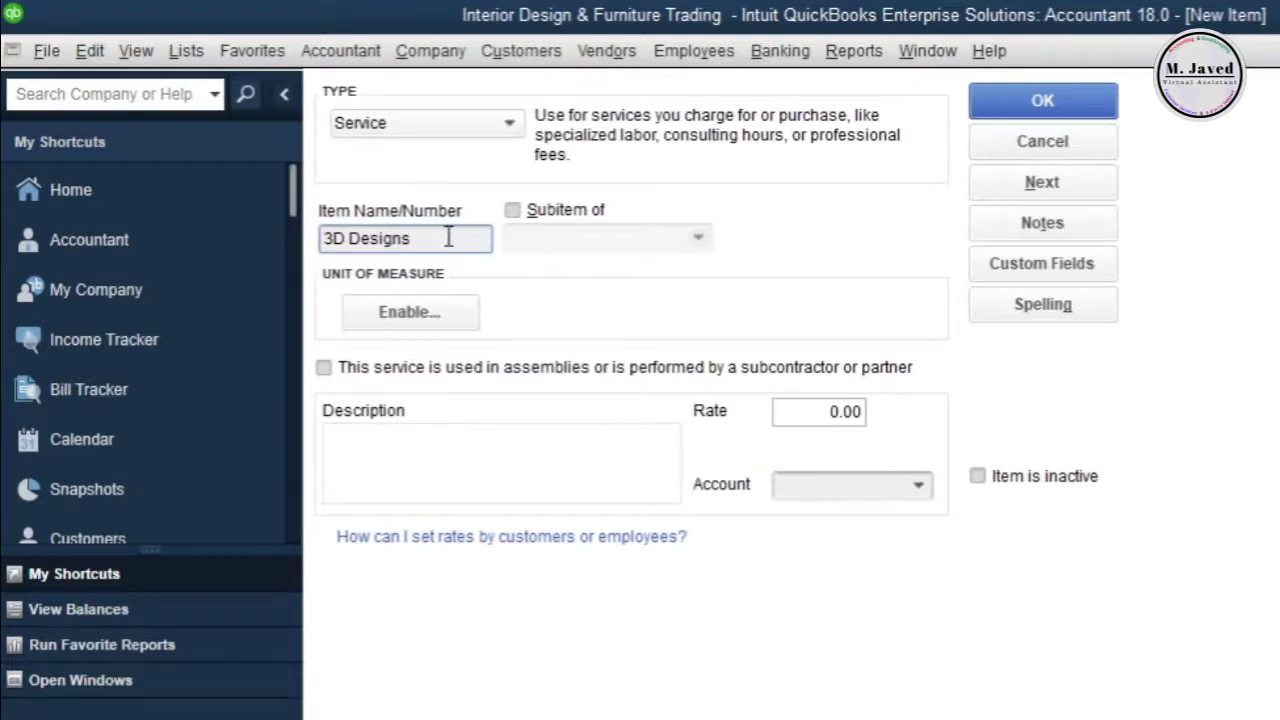
# Check and then uncheck the subcontractor option for 3D Designs, leaving it off
pyautogui.click(325, 369)
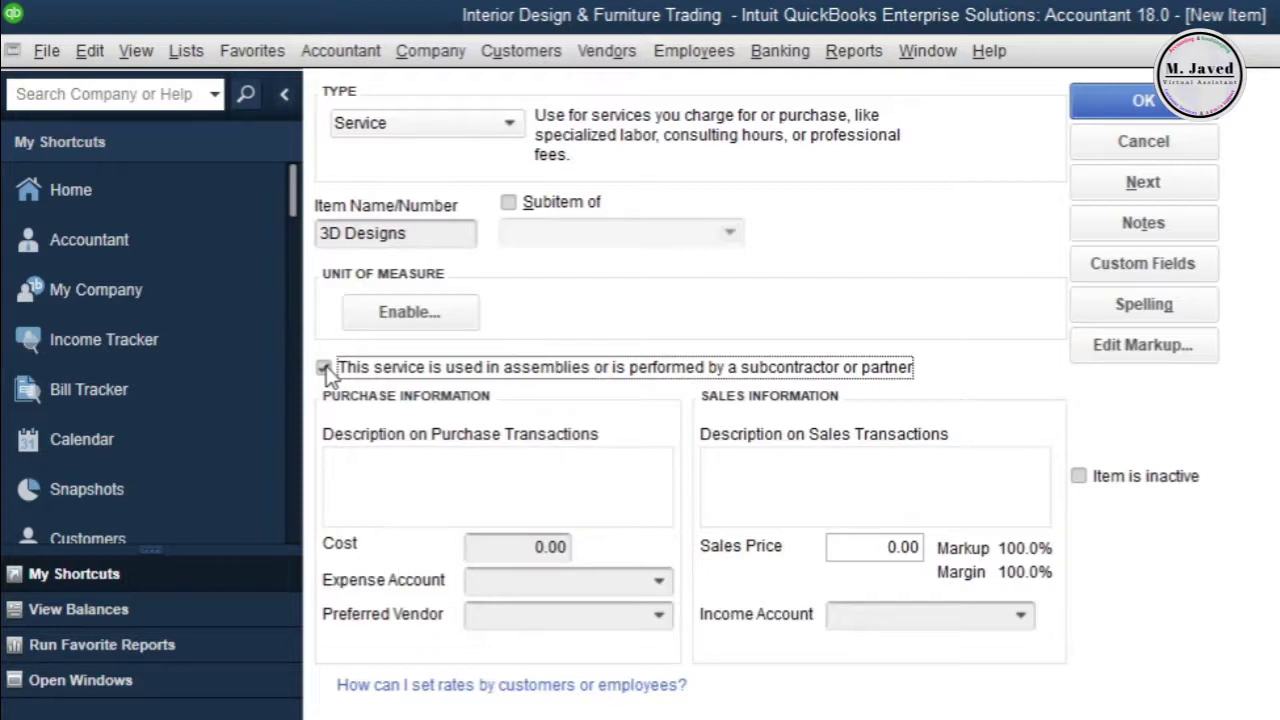
pyautogui.click(325, 369)
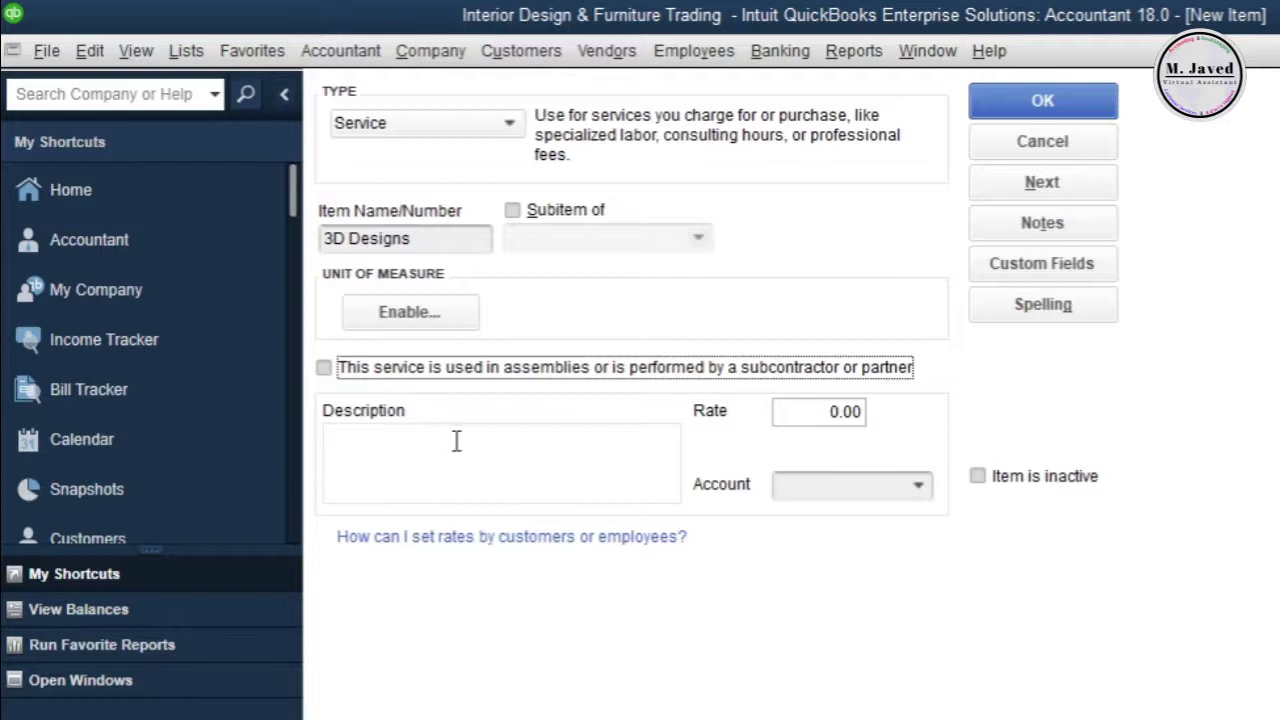
pyautogui.click(456, 441)
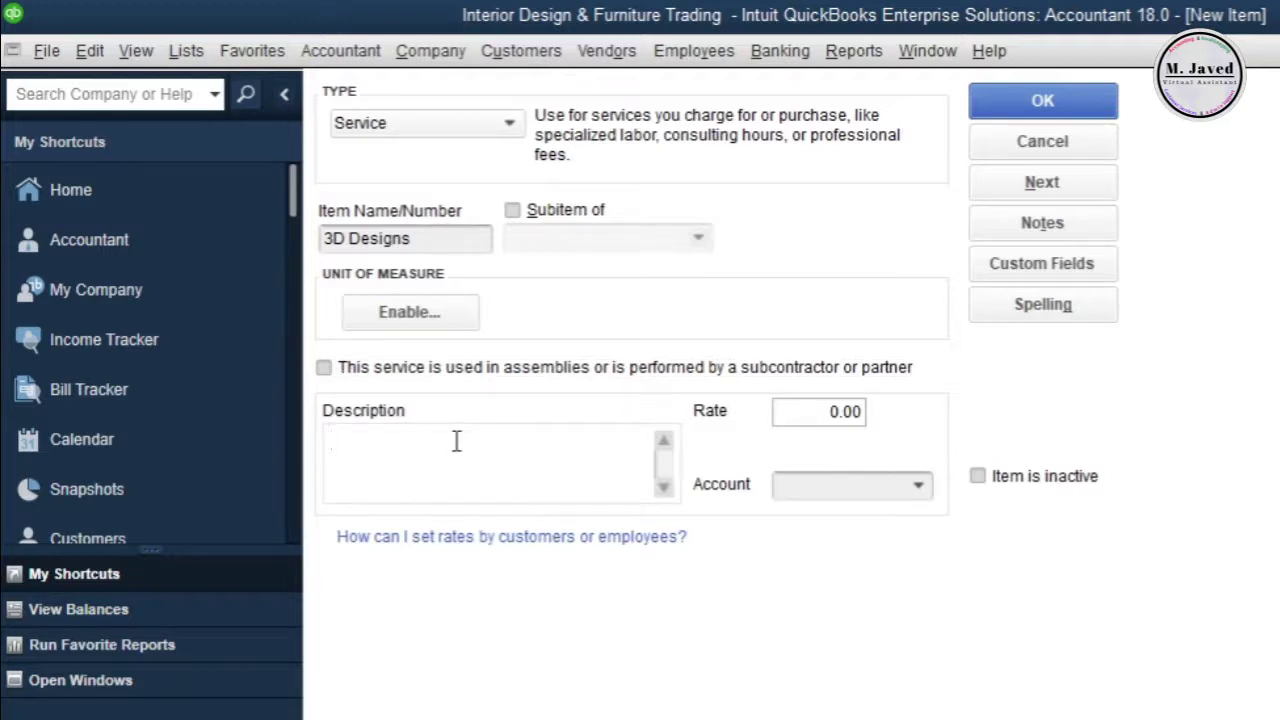
# From the item's Account list, start adding a new Income account
pyautogui.click(808, 410)
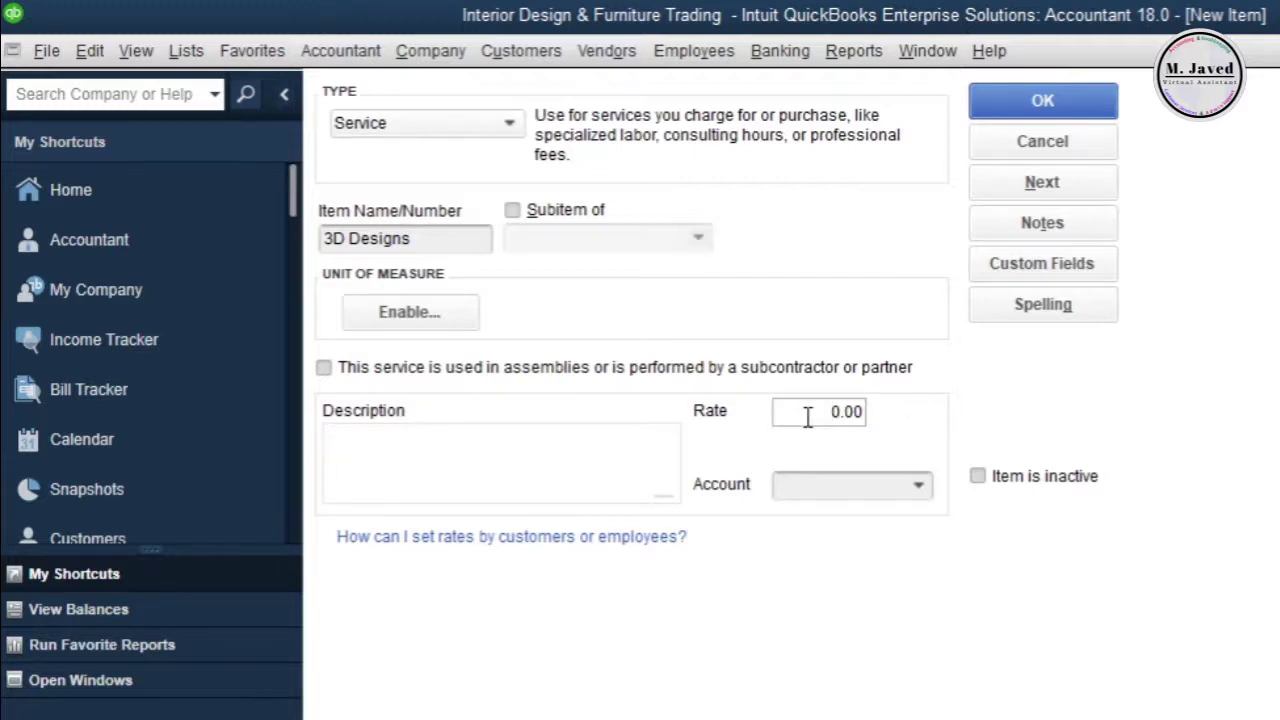
pyautogui.click(893, 484)
pyautogui.click(918, 486)
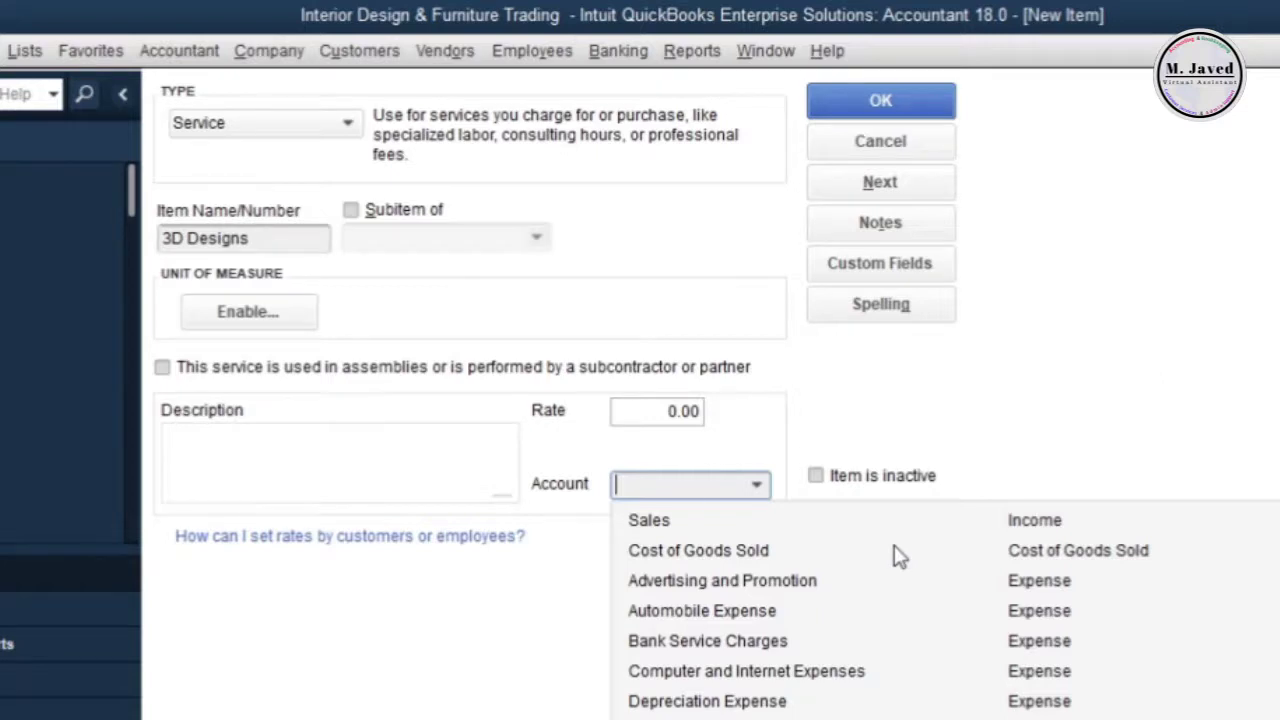
pyautogui.scroll(1, 899, 556)
pyautogui.scroll(1, 920, 600)
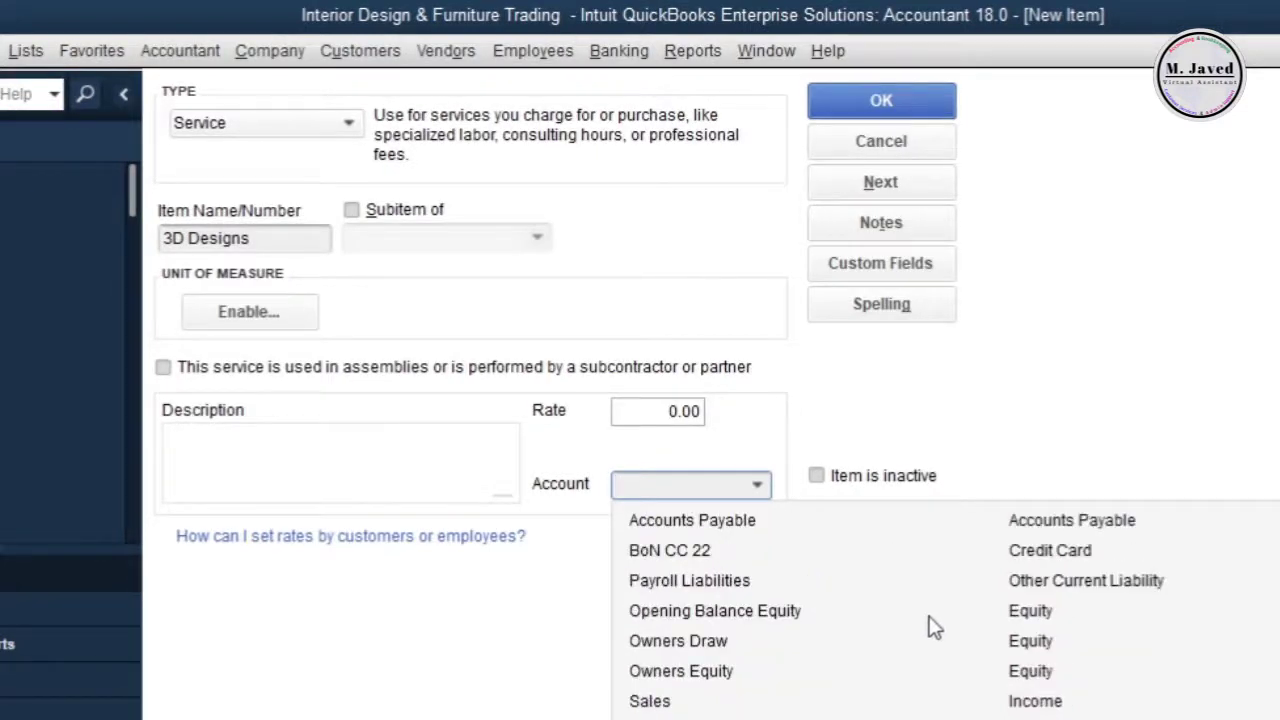
pyautogui.scroll(2, 851, 606)
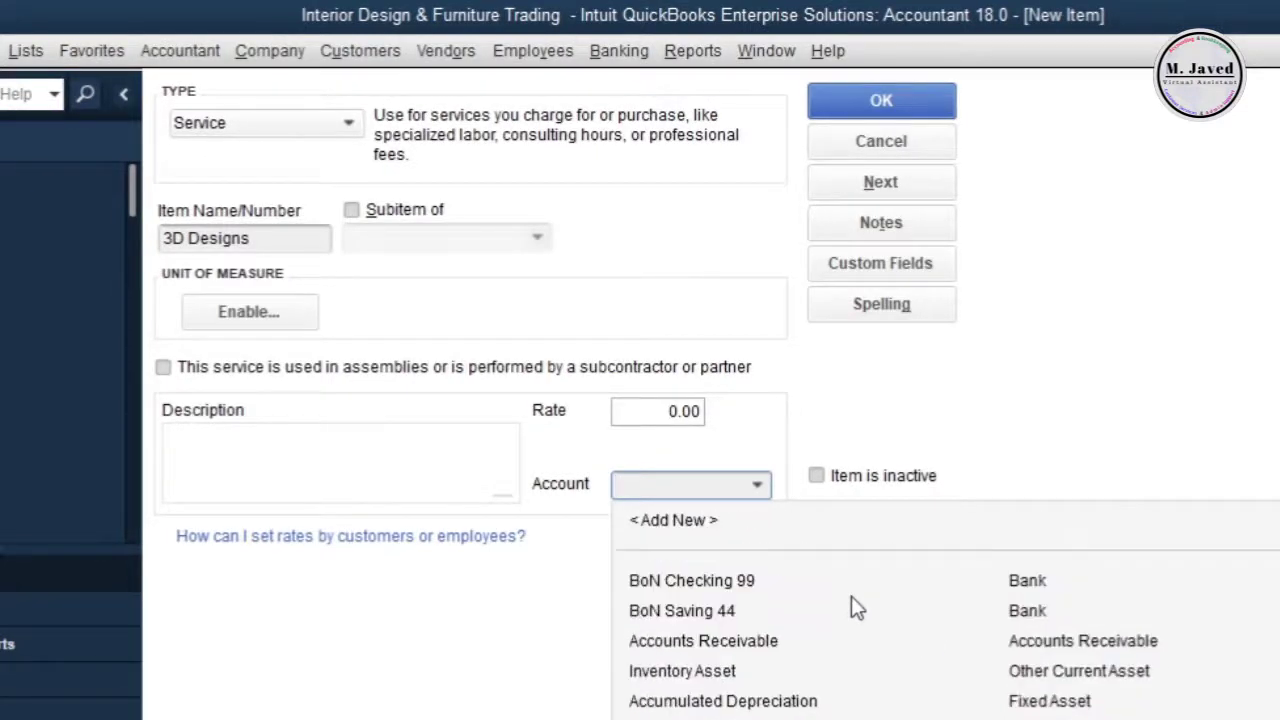
pyautogui.click(677, 522)
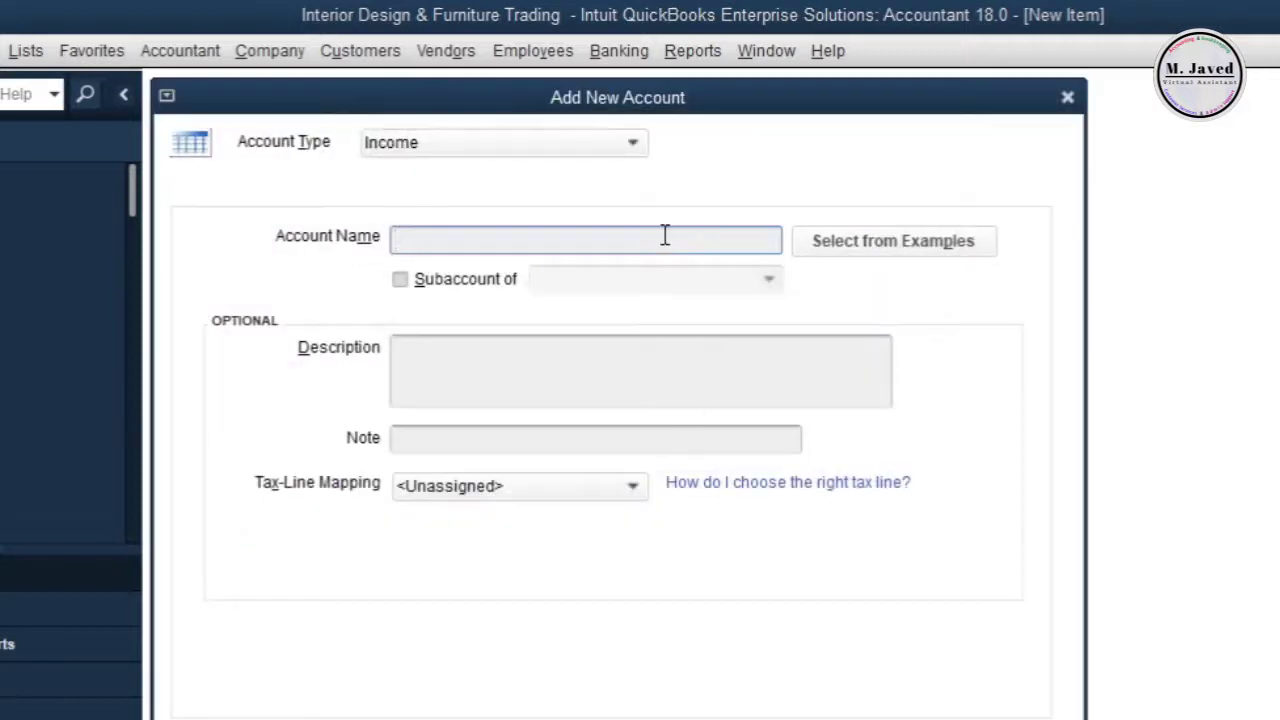
# Create the Services income account and reopen the item's account list
pyautogui.write('Services')
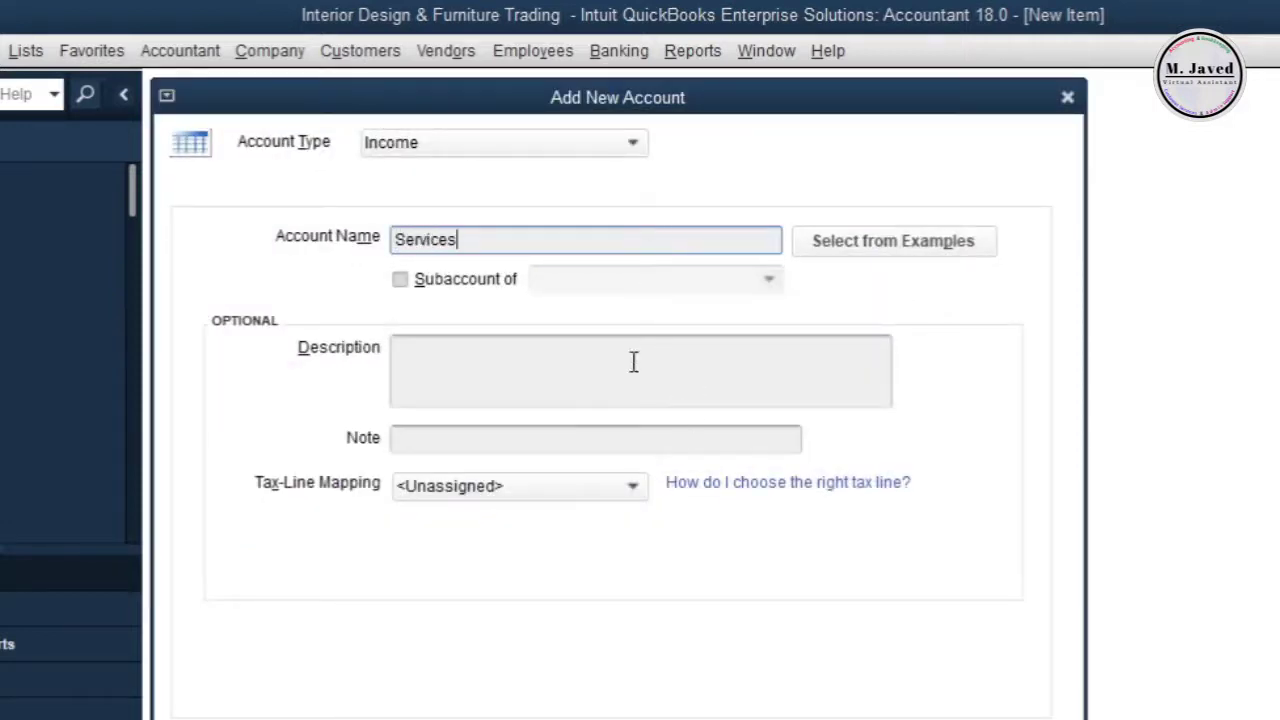
pyautogui.press('Return')
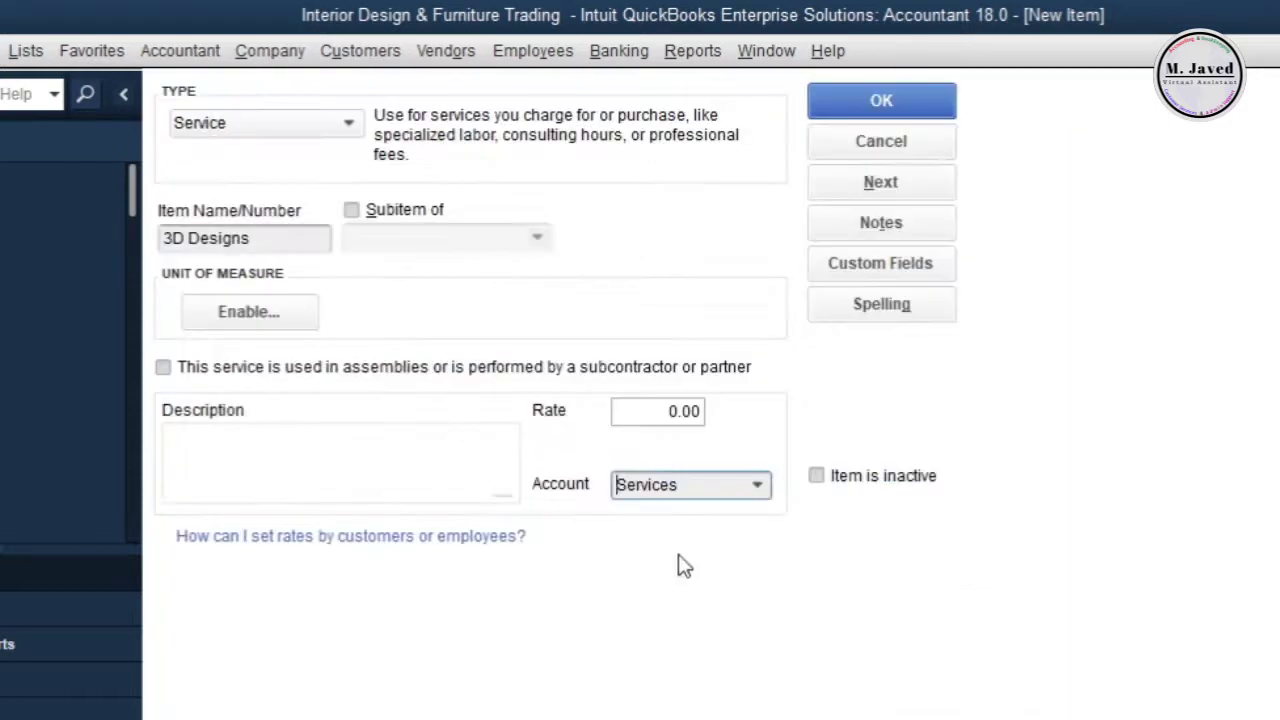
pyautogui.click(759, 486)
pyautogui.scroll(10, 826, 680)
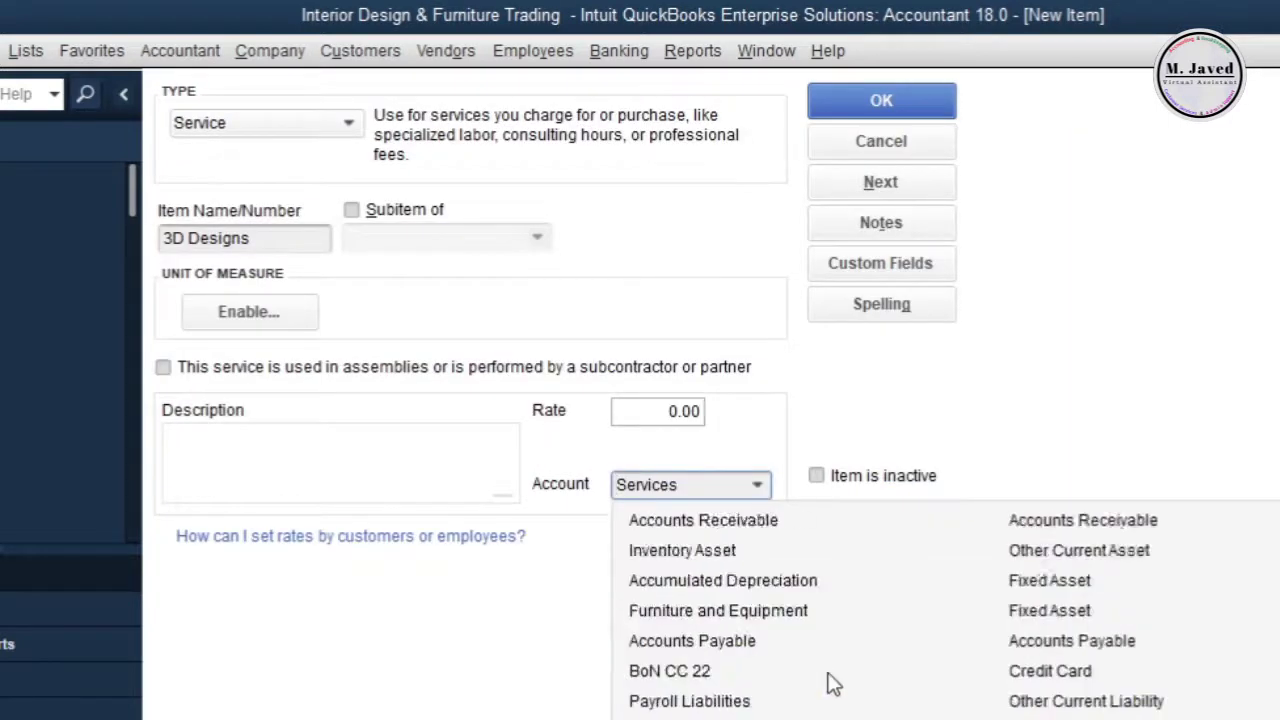
# Add 3D Designs as an income subaccount of Services and assign Services:3D Designs to the item
pyautogui.click(672, 522)
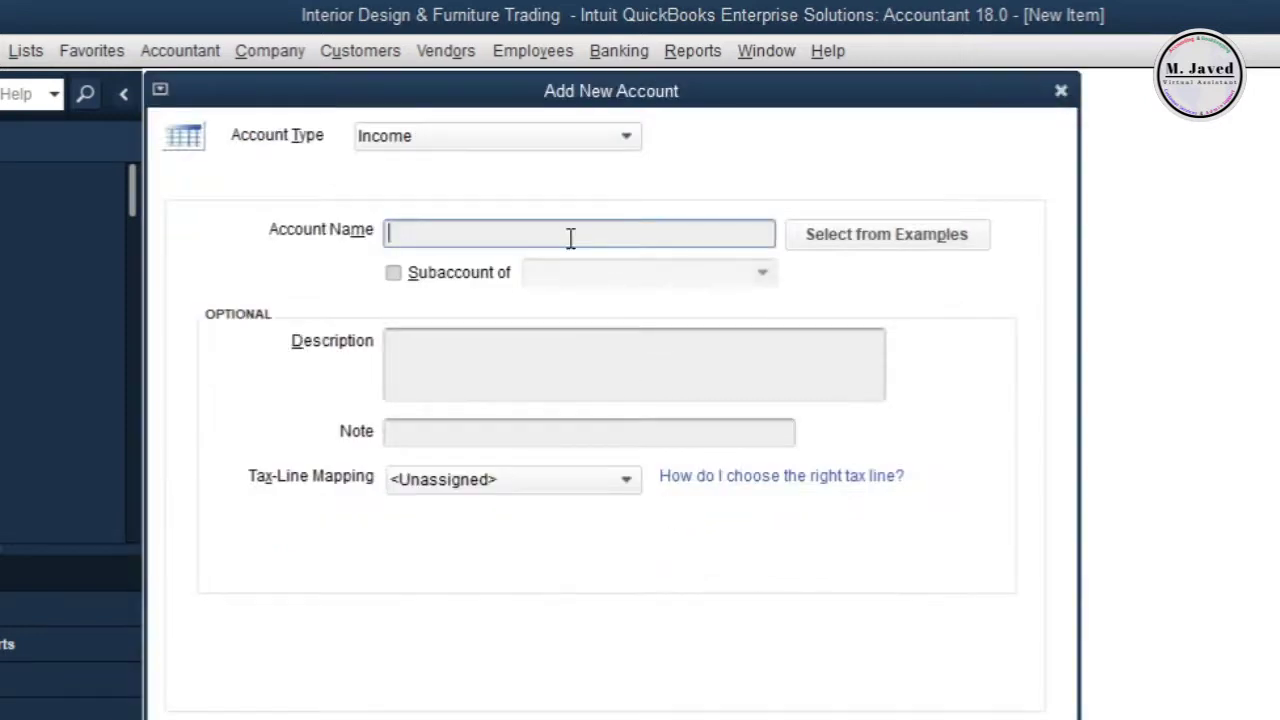
pyautogui.write('3D Designs')
pyautogui.click(393, 273)
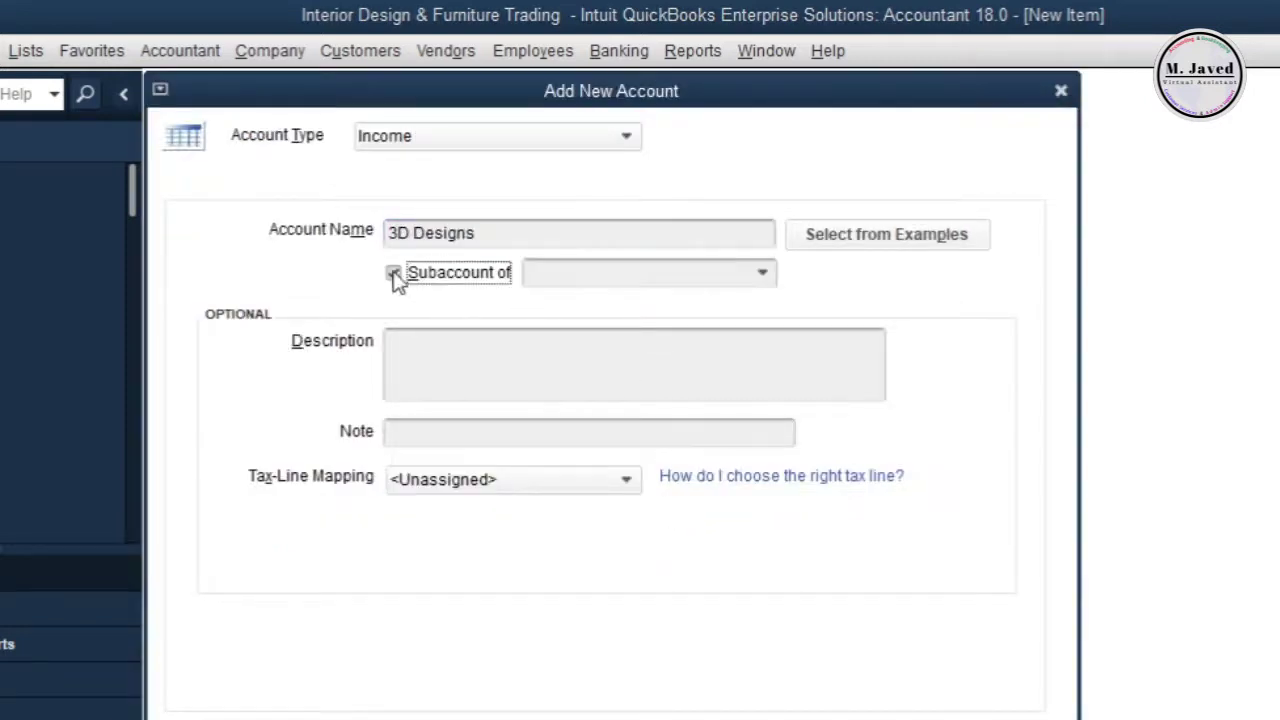
pyautogui.click(766, 277)
pyautogui.click(652, 397)
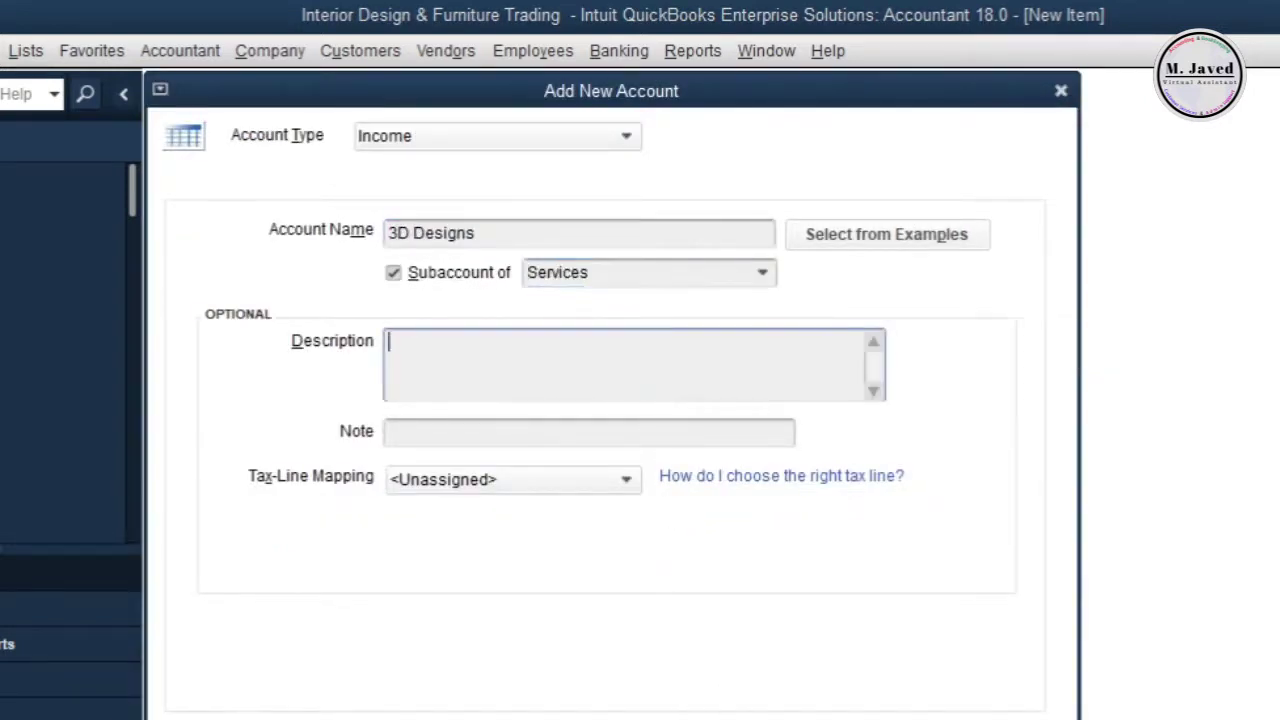
pyautogui.click(690, 715)
pyautogui.click(758, 486)
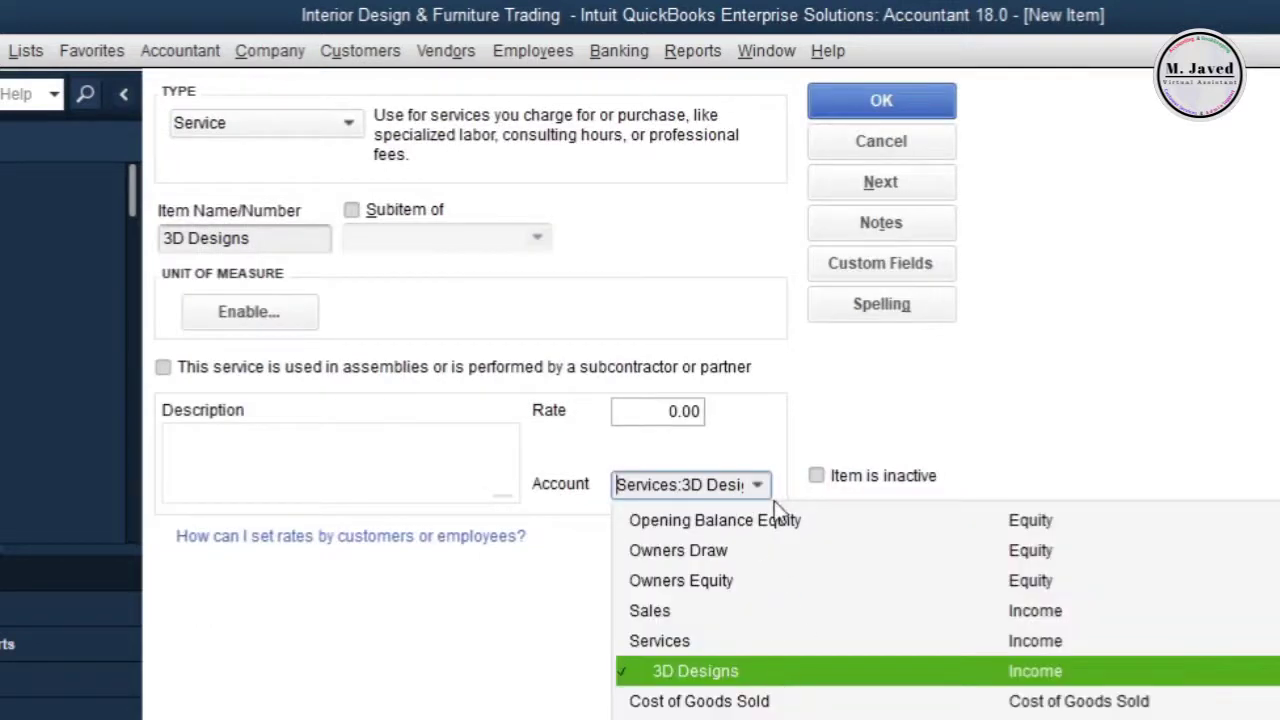
pyautogui.click(806, 446)
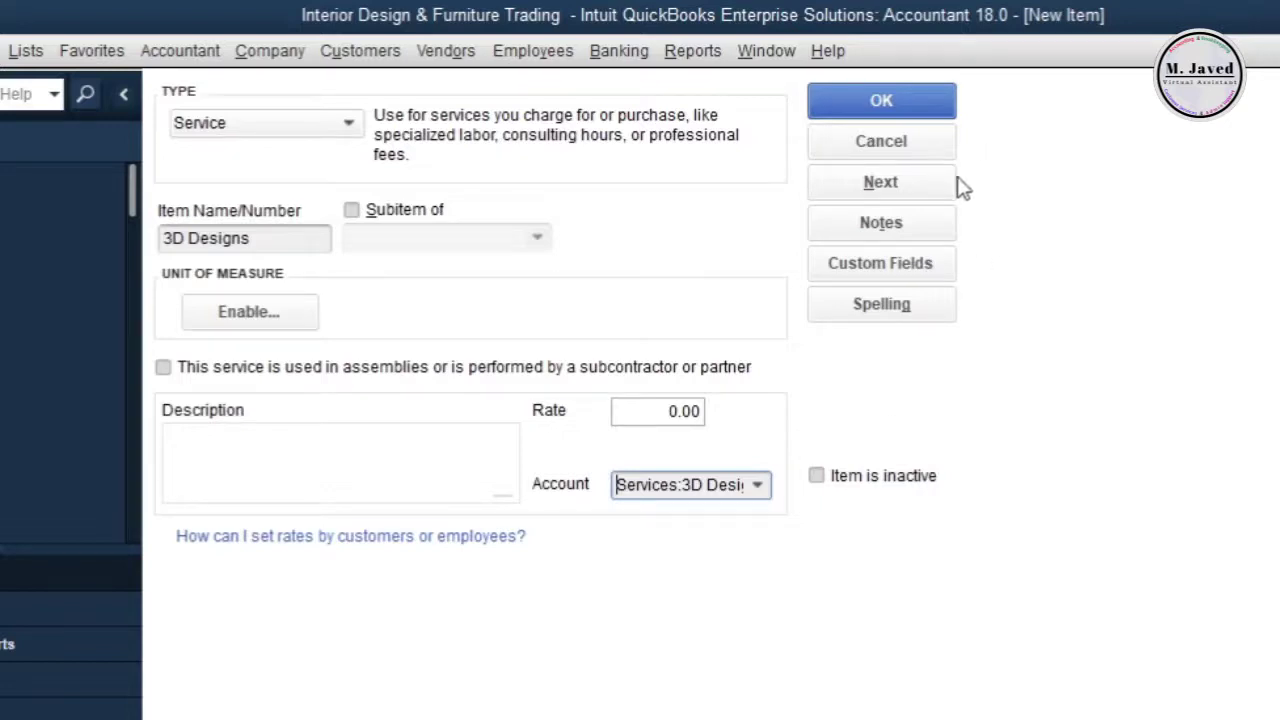
pyautogui.click(942, 230)
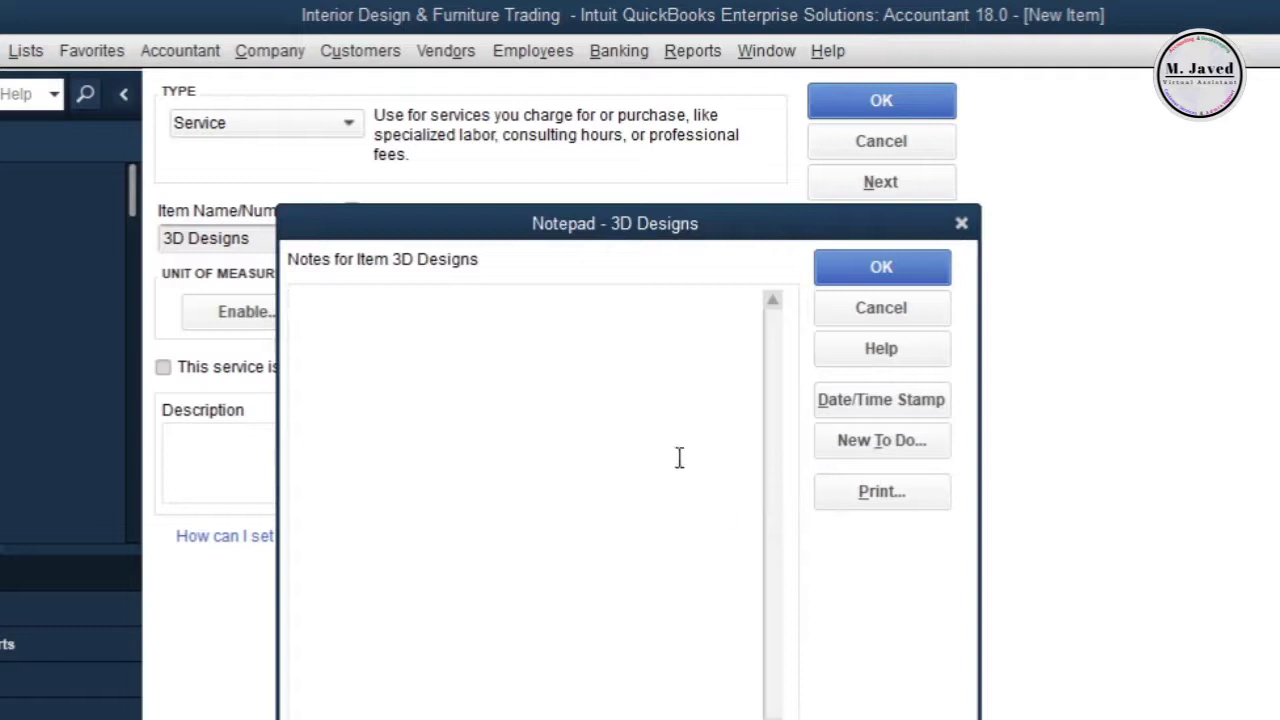
pyautogui.write('sdfsdasdfdsdddsf')
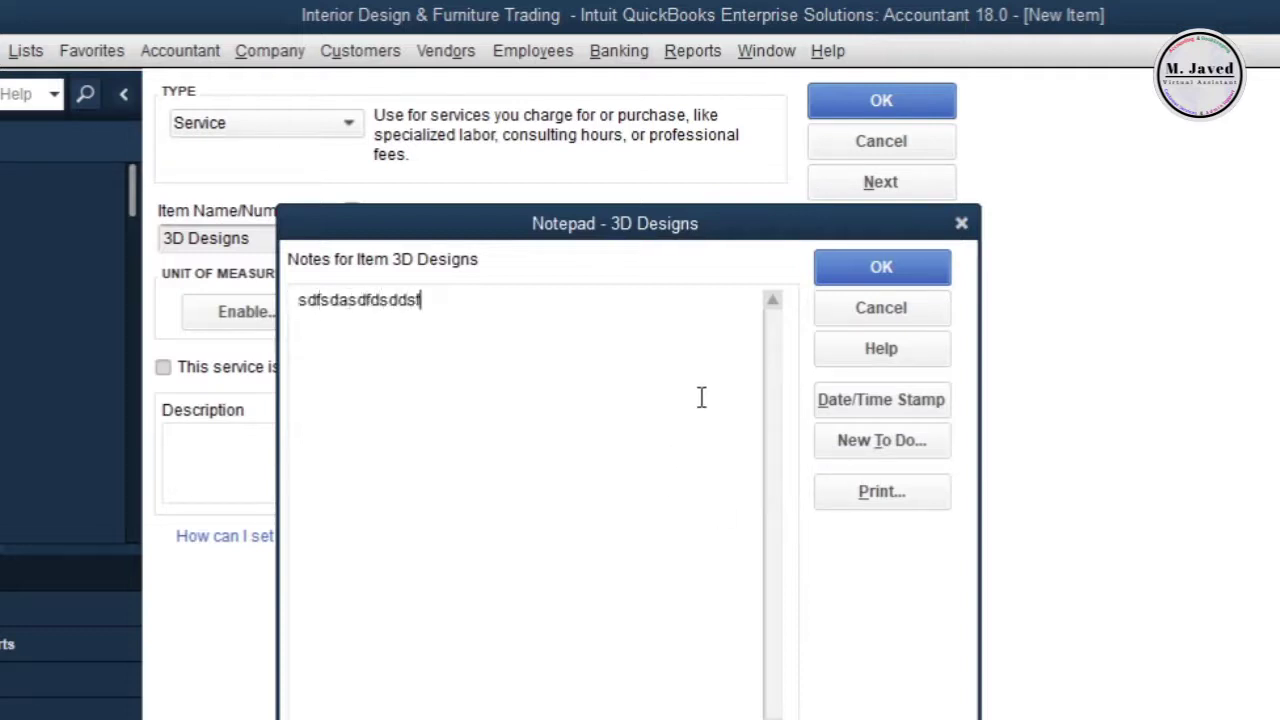
pyautogui.click(961, 223)
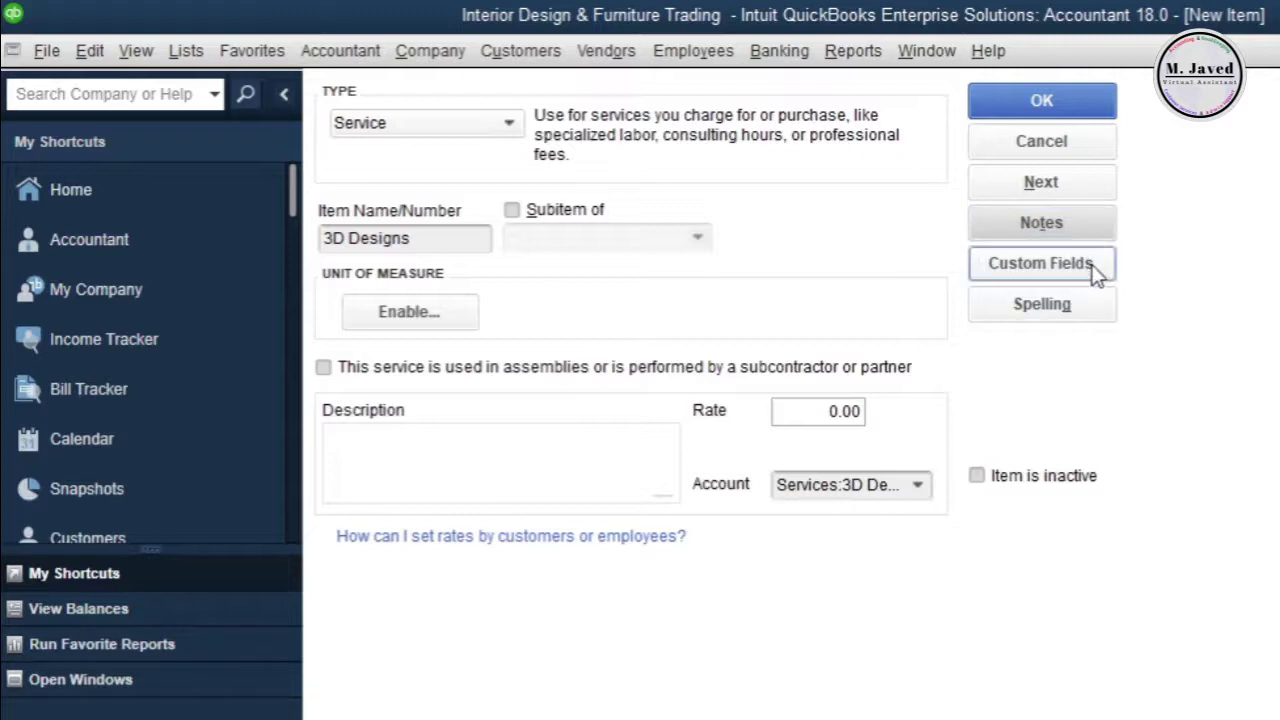
pyautogui.click(1015, 105)
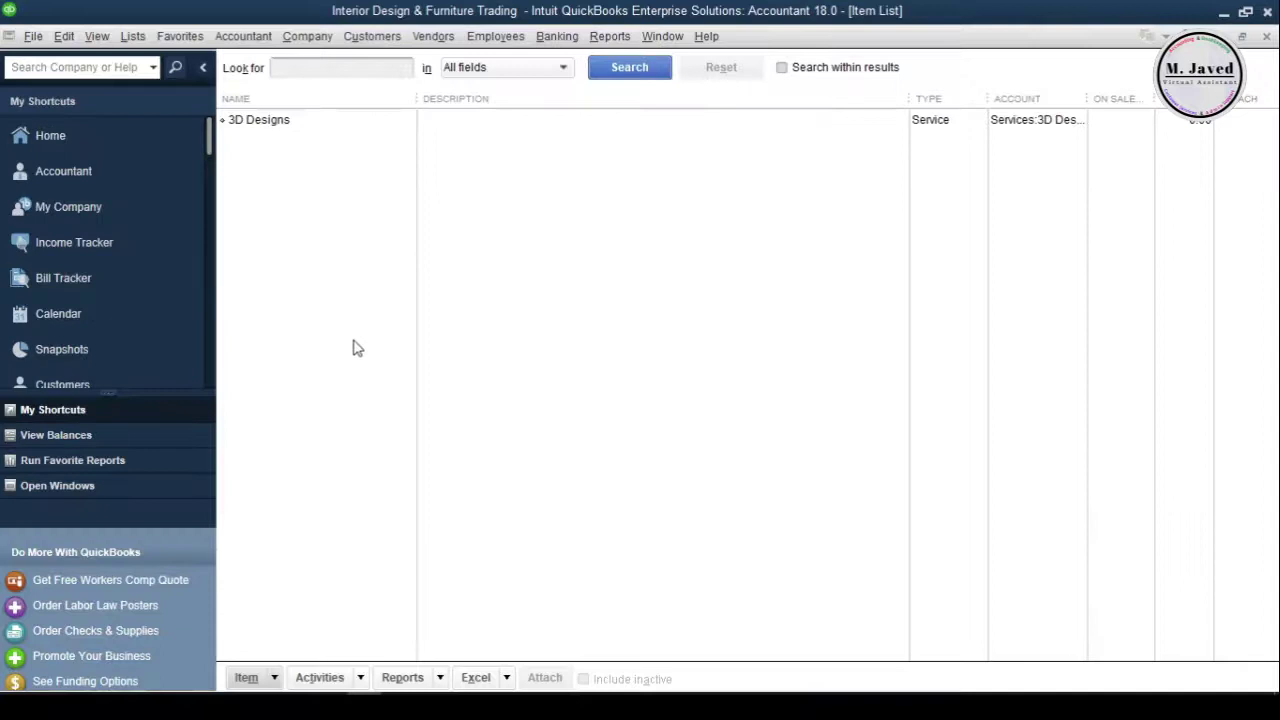
# Start a new Service item named Kitchen as a sub-item of 3D Designs
pyautogui.click(246, 677)
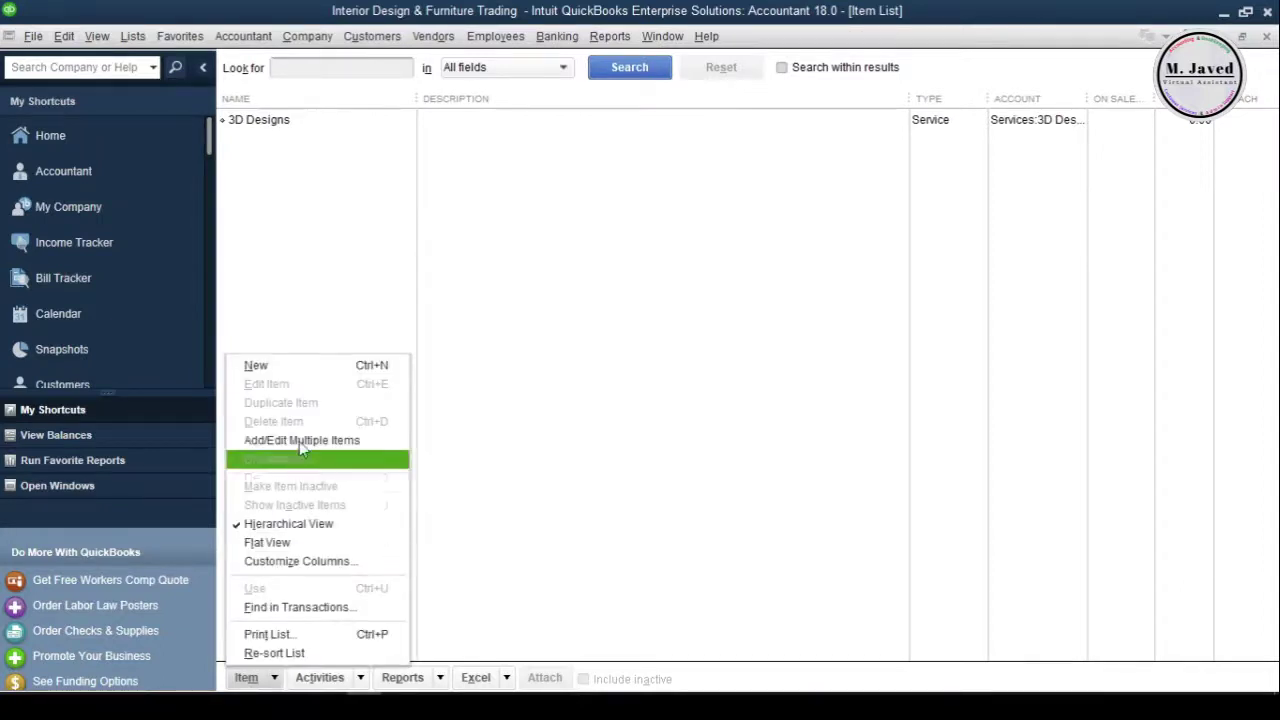
pyautogui.click(285, 368)
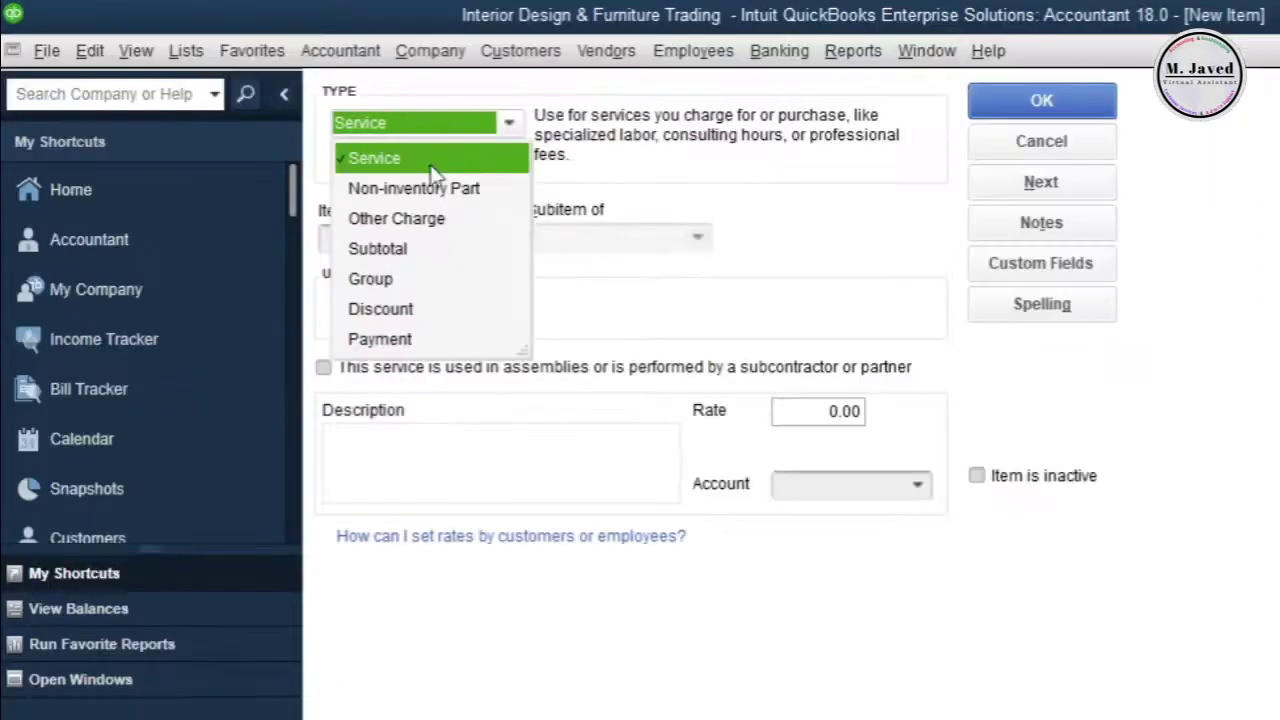
pyautogui.click(431, 167)
pyautogui.click(431, 236)
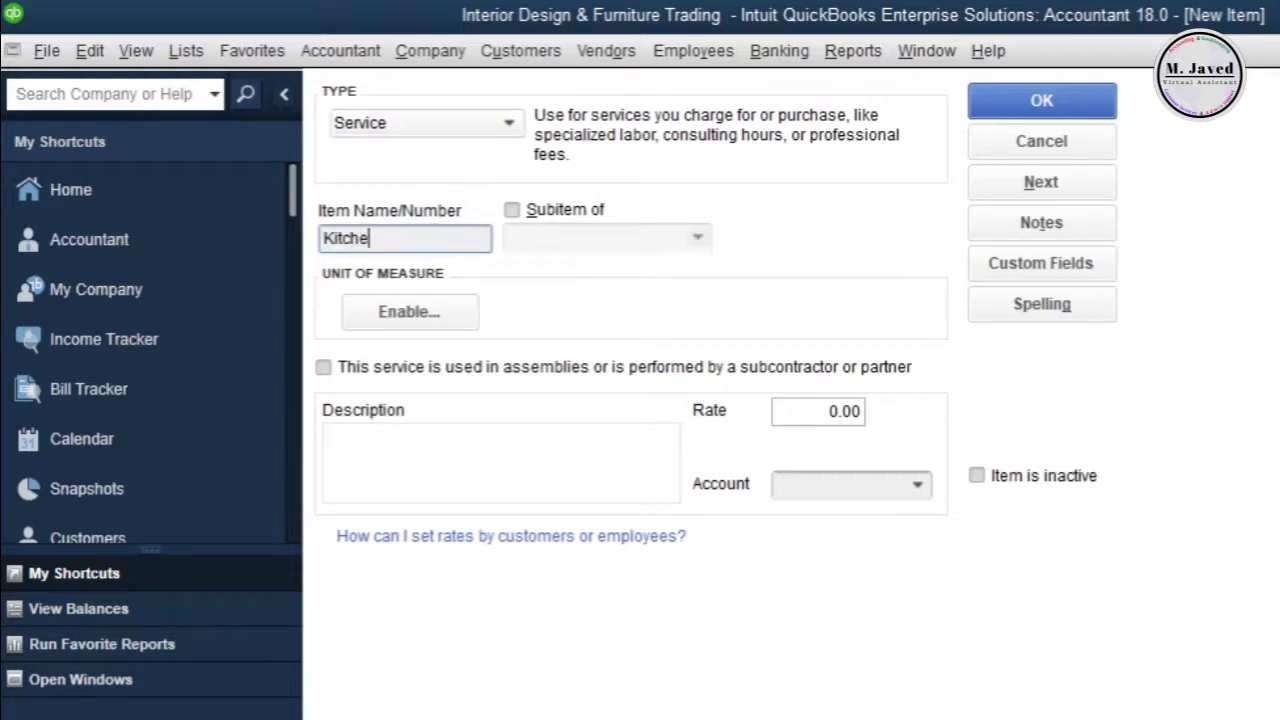
pyautogui.click(513, 212)
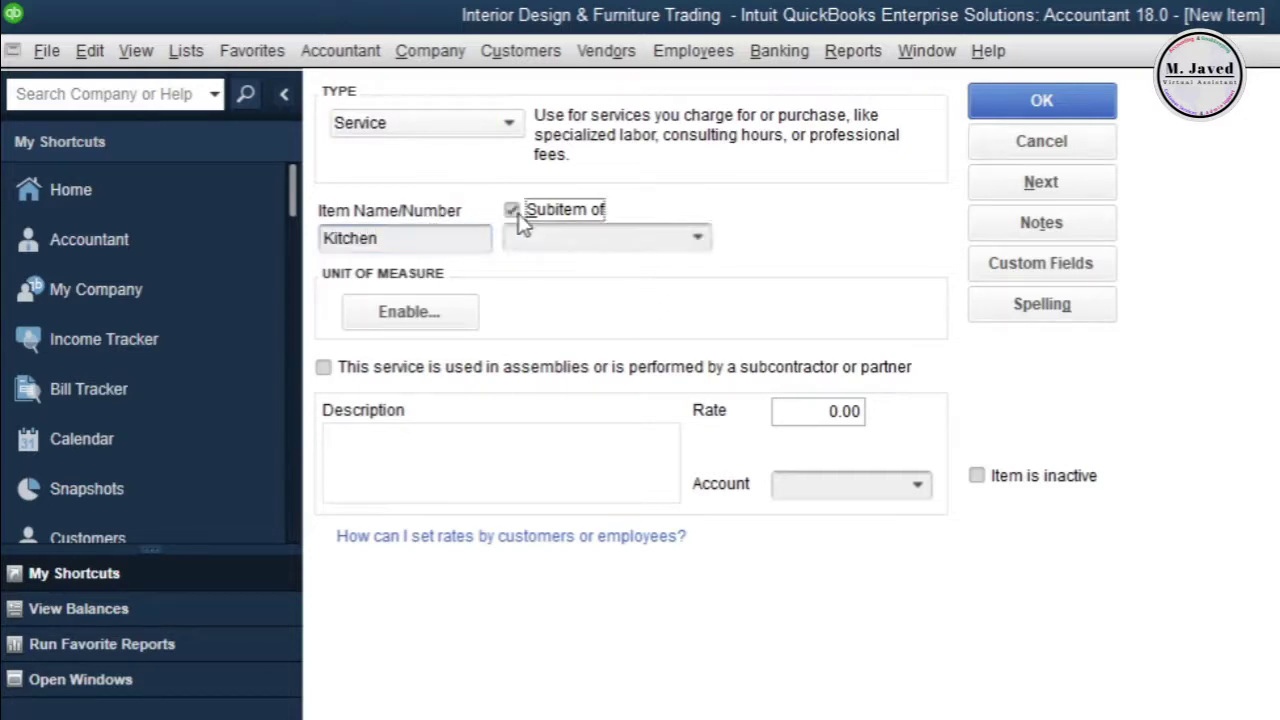
pyautogui.click(697, 237)
pyautogui.click(634, 336)
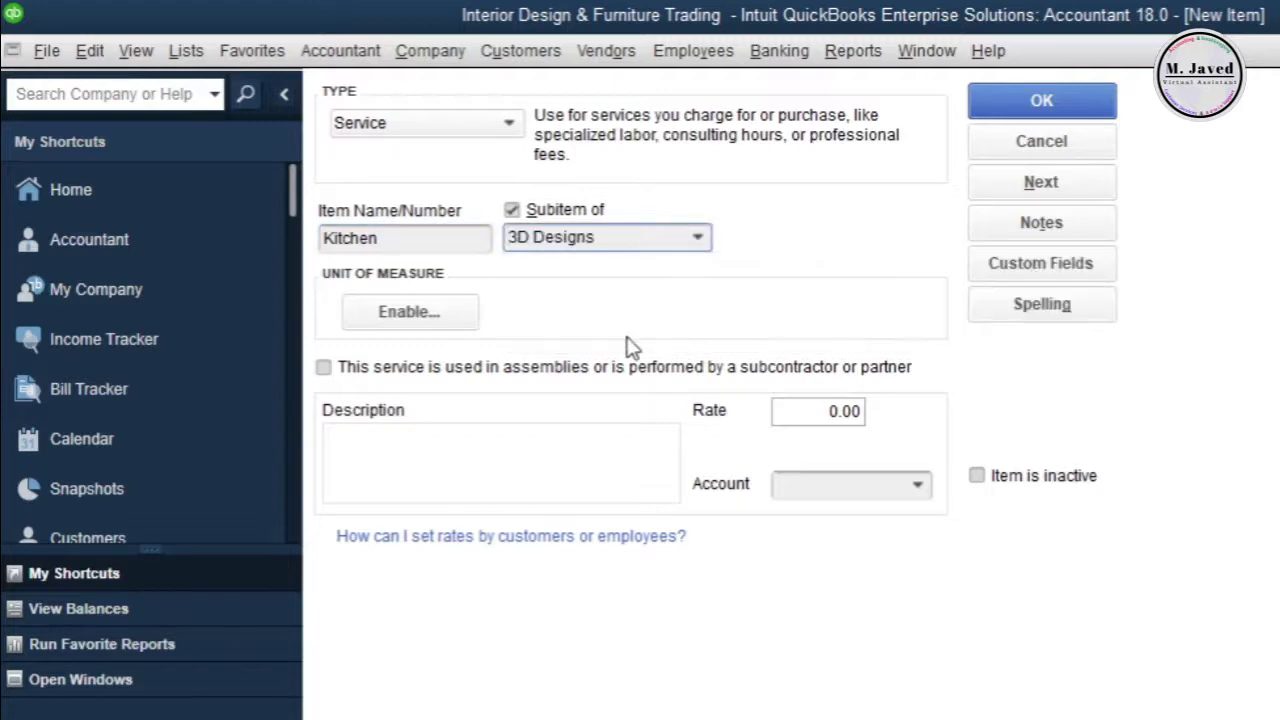
# Give Kitchen the description 'Kitchen 3D Design - Project Price' and rate 300
pyautogui.click(554, 448)
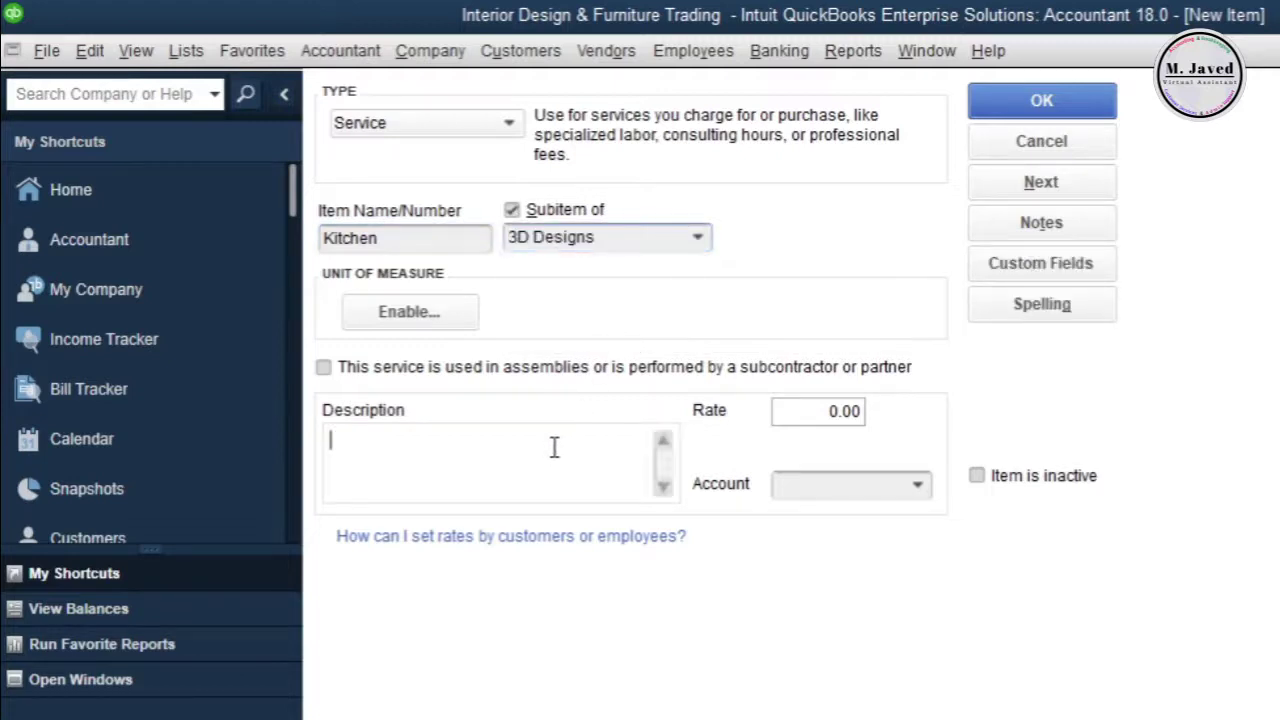
pyautogui.write('Kitchen 3D Design - Project Price')
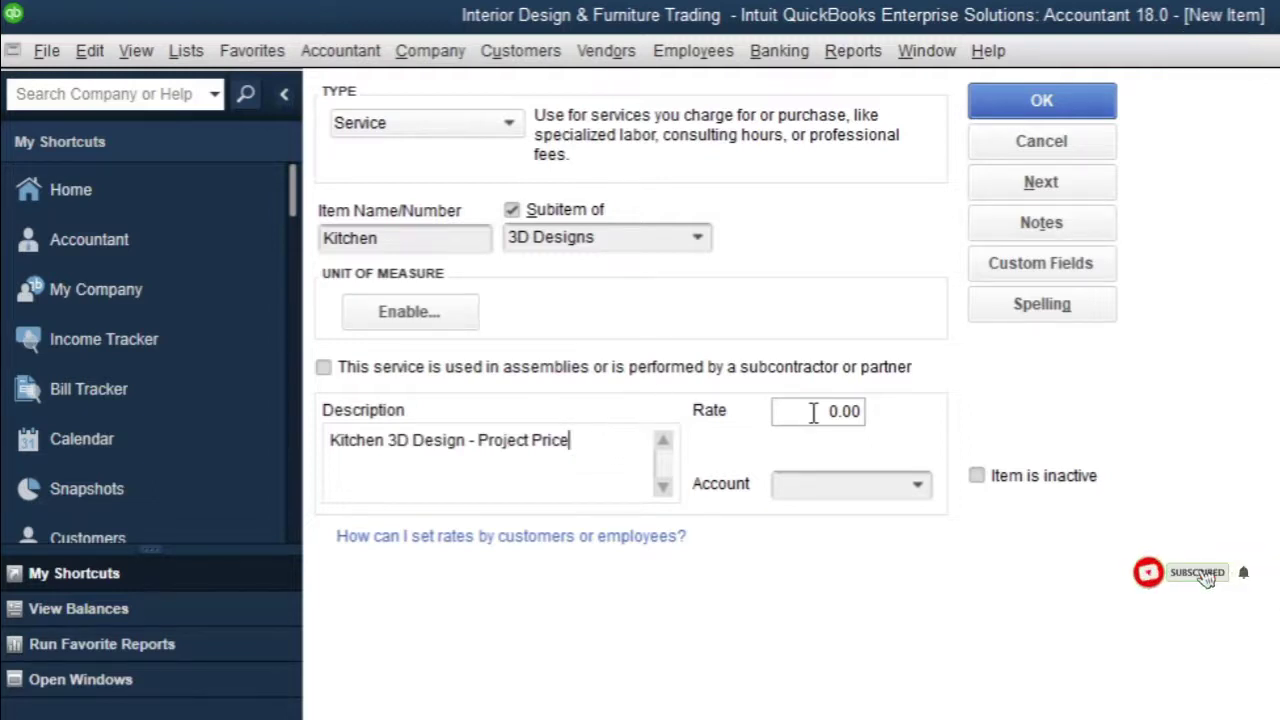
pyautogui.moveTo(814, 413); pyautogui.dragTo(888, 413)
pyautogui.write('300')
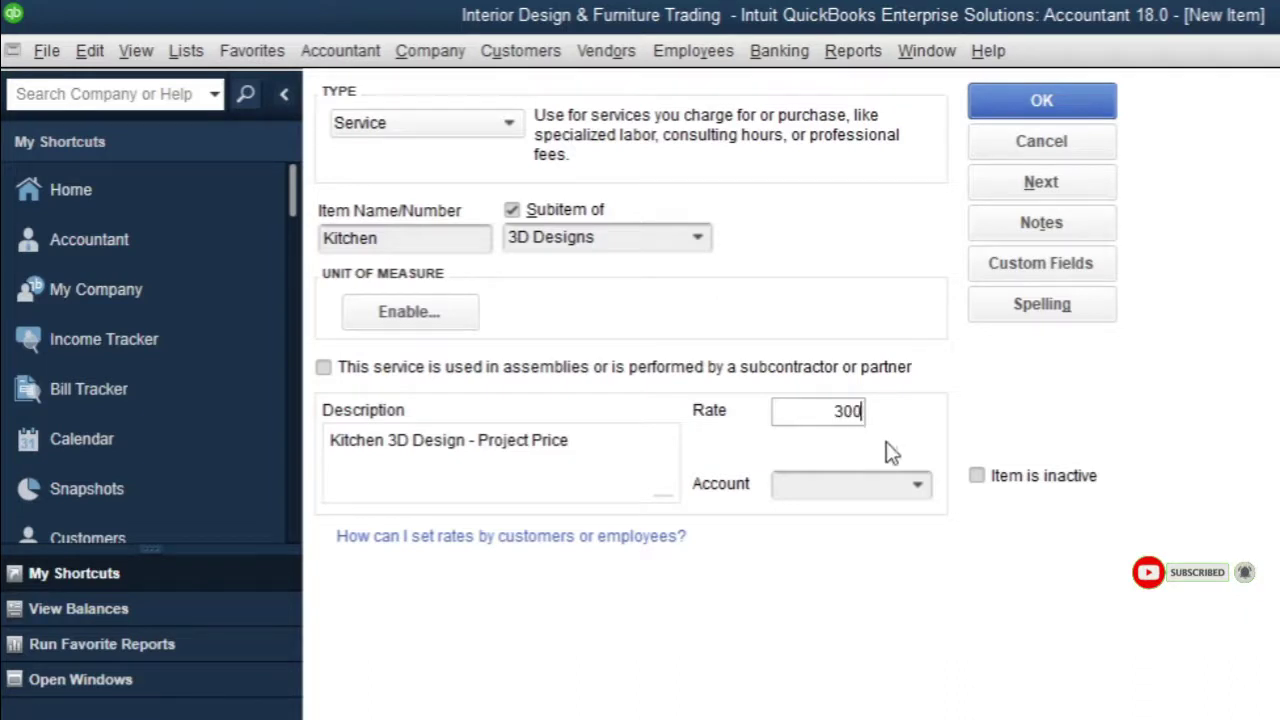
pyautogui.press('Tab')
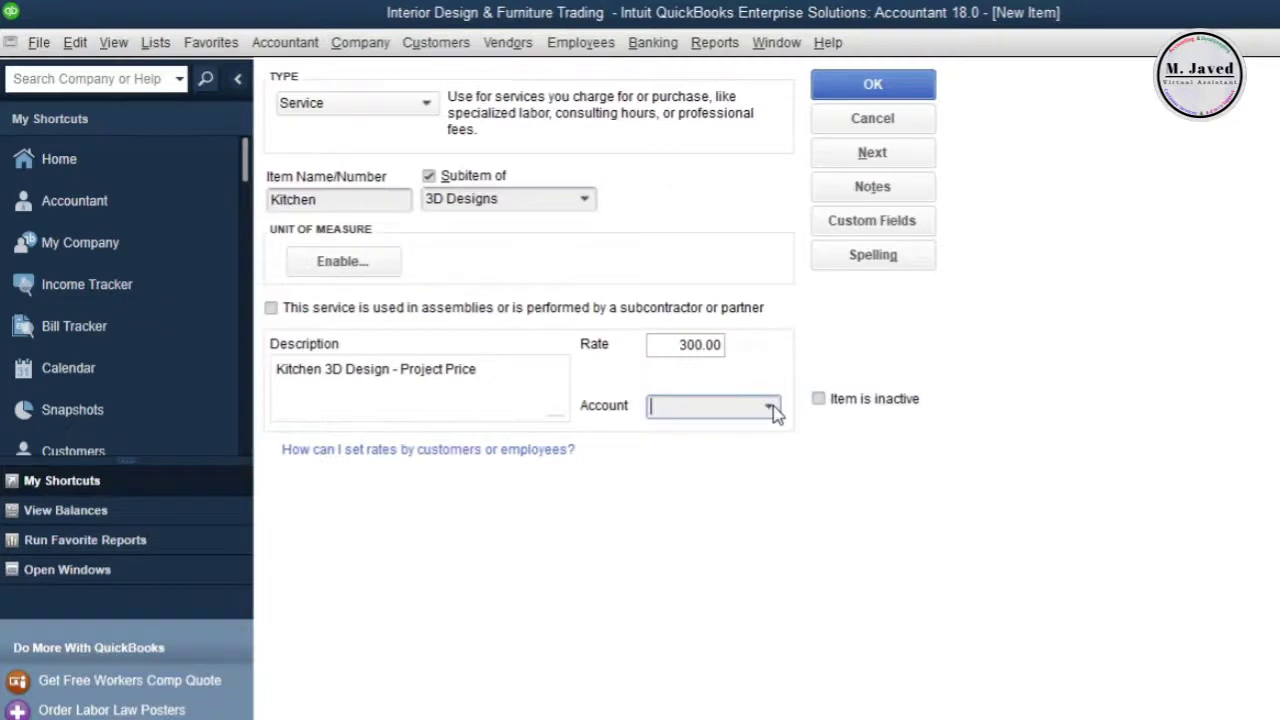
# Add a Kitchen income account as a subaccount of Services:3D Designs
pyautogui.click(770, 407)
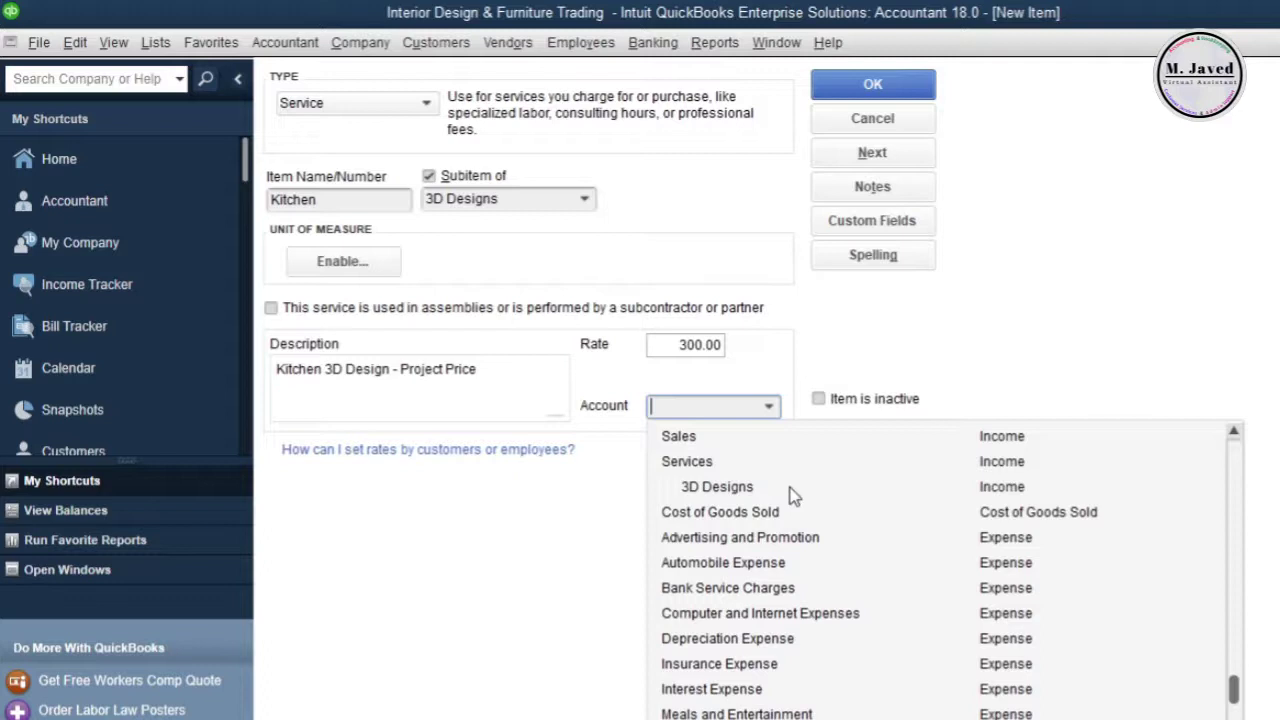
pyautogui.scroll(8, 790, 480)
pyautogui.click(737, 442)
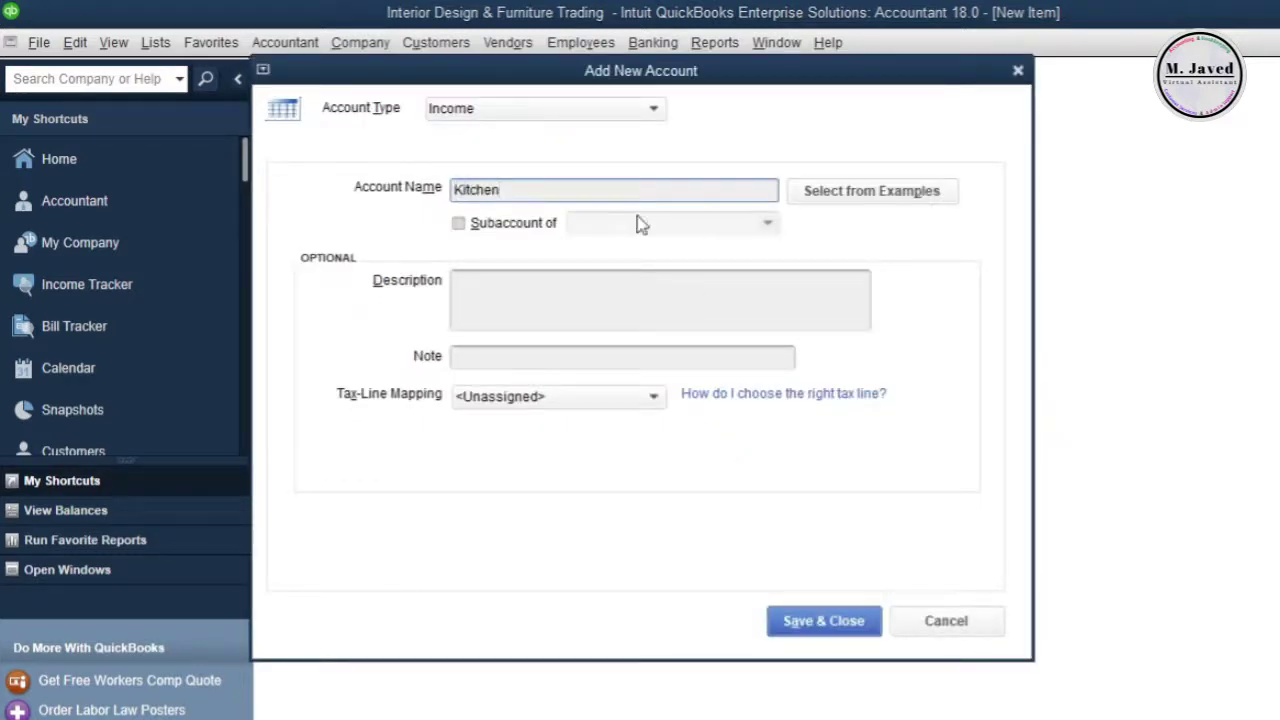
pyautogui.click(458, 223)
pyautogui.click(767, 223)
pyautogui.click(716, 355)
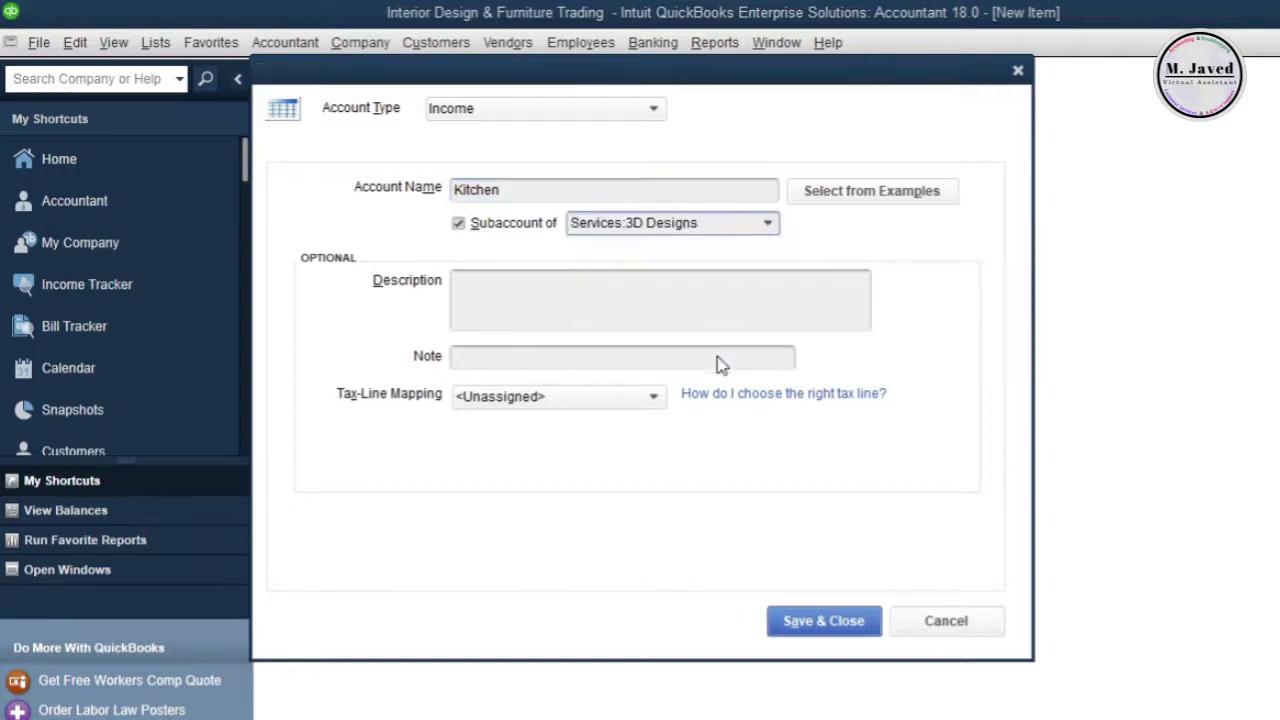
pyautogui.click(825, 628)
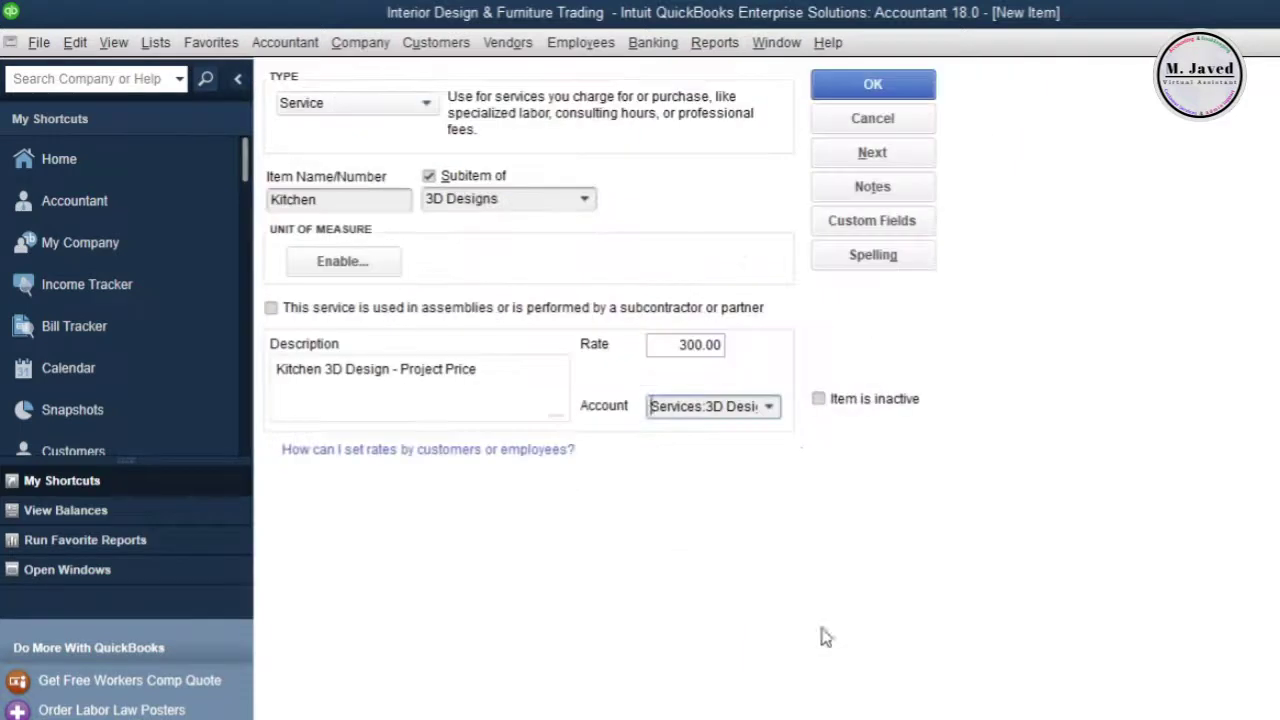
# Keep the Kitchen account on the item and save the Kitchen item
pyautogui.click(771, 409)
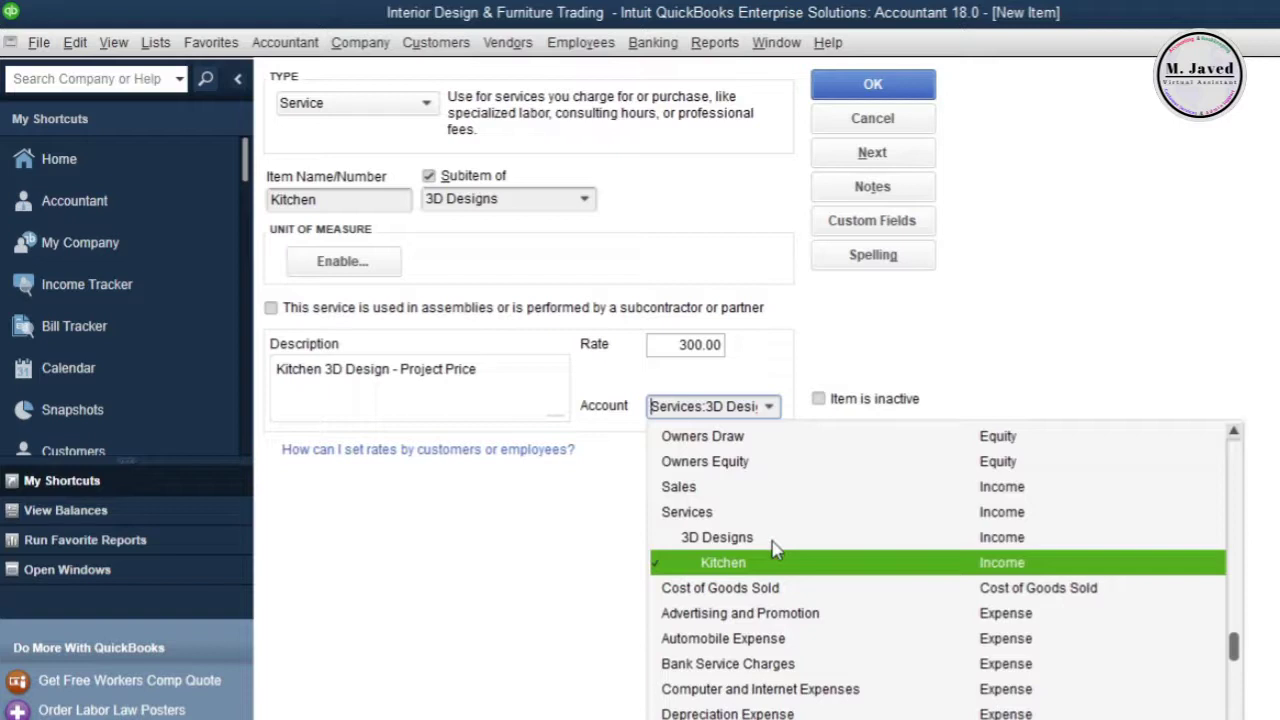
pyautogui.click(855, 363)
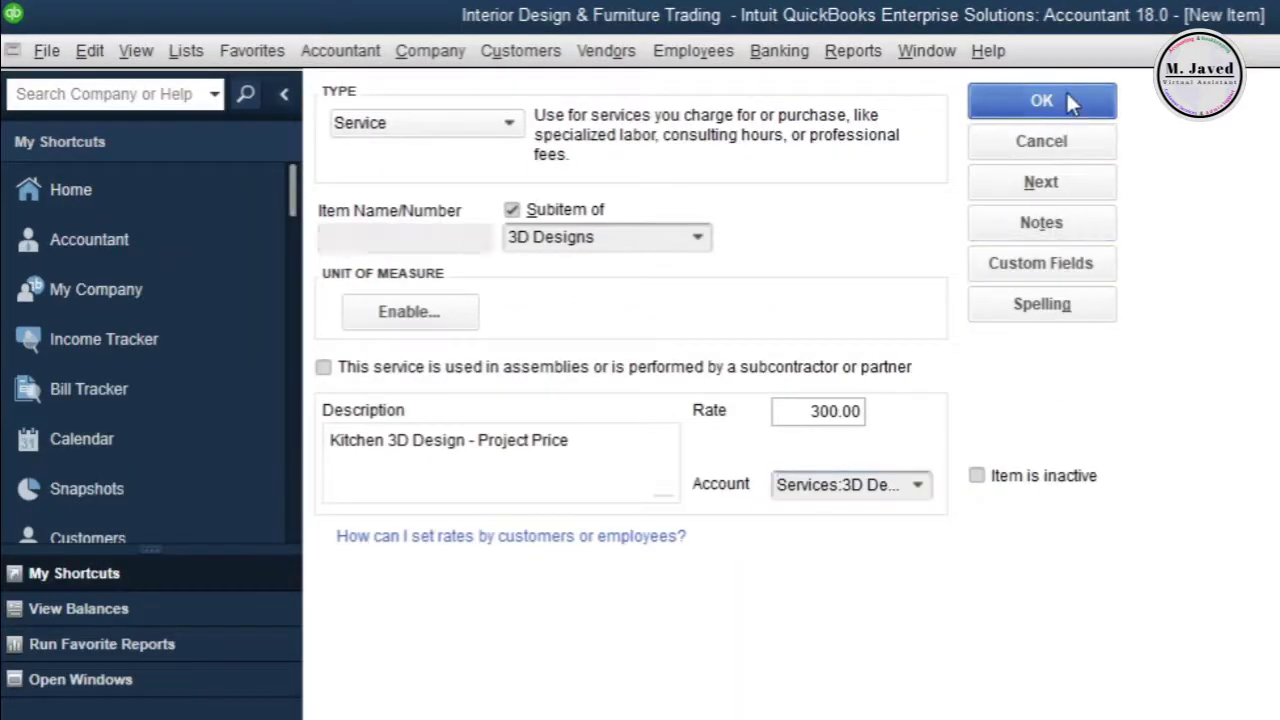
pyautogui.click(1068, 101)
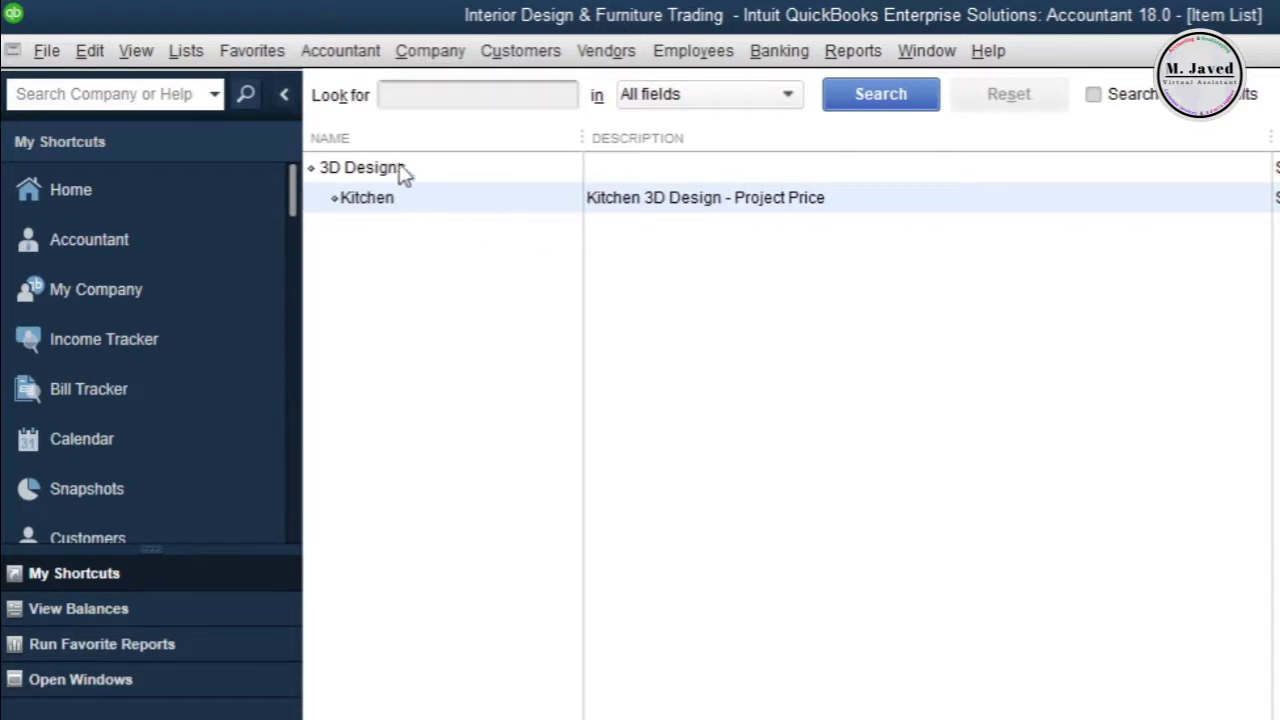
# Edit the Kitchen sub-item and mark it as inactive
pyautogui.rightClick(532, 204)
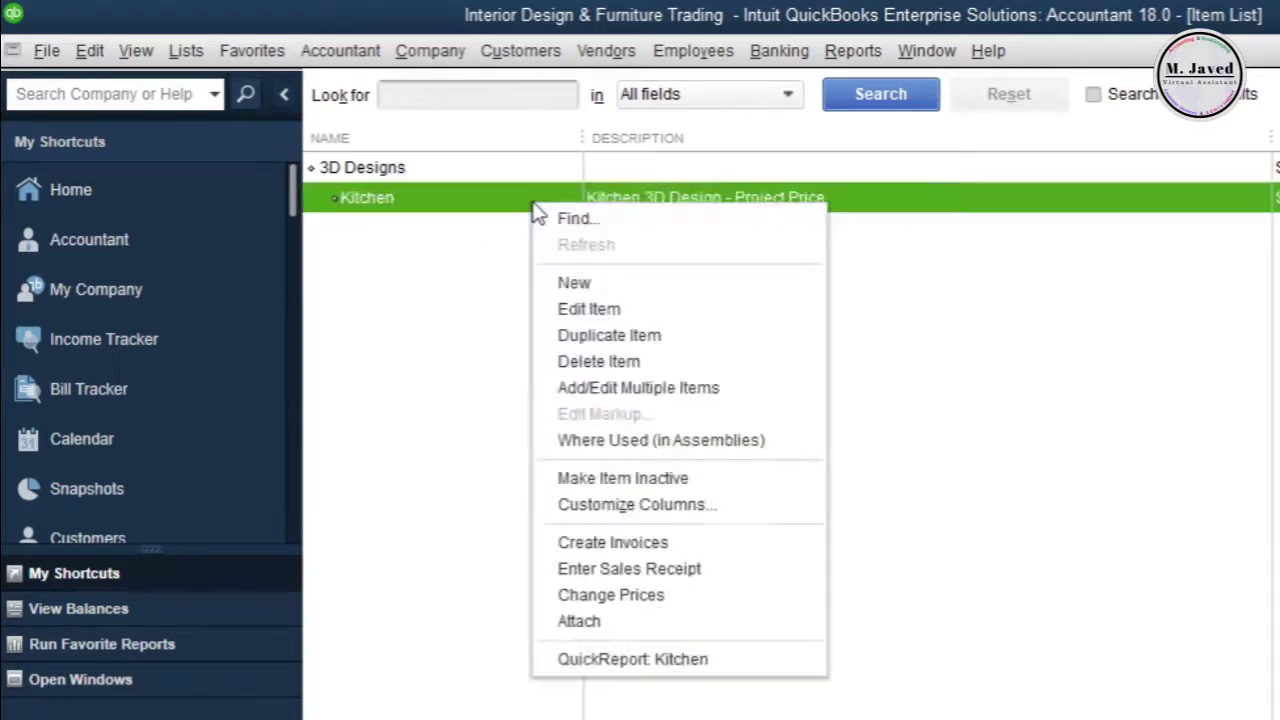
pyautogui.click(620, 309)
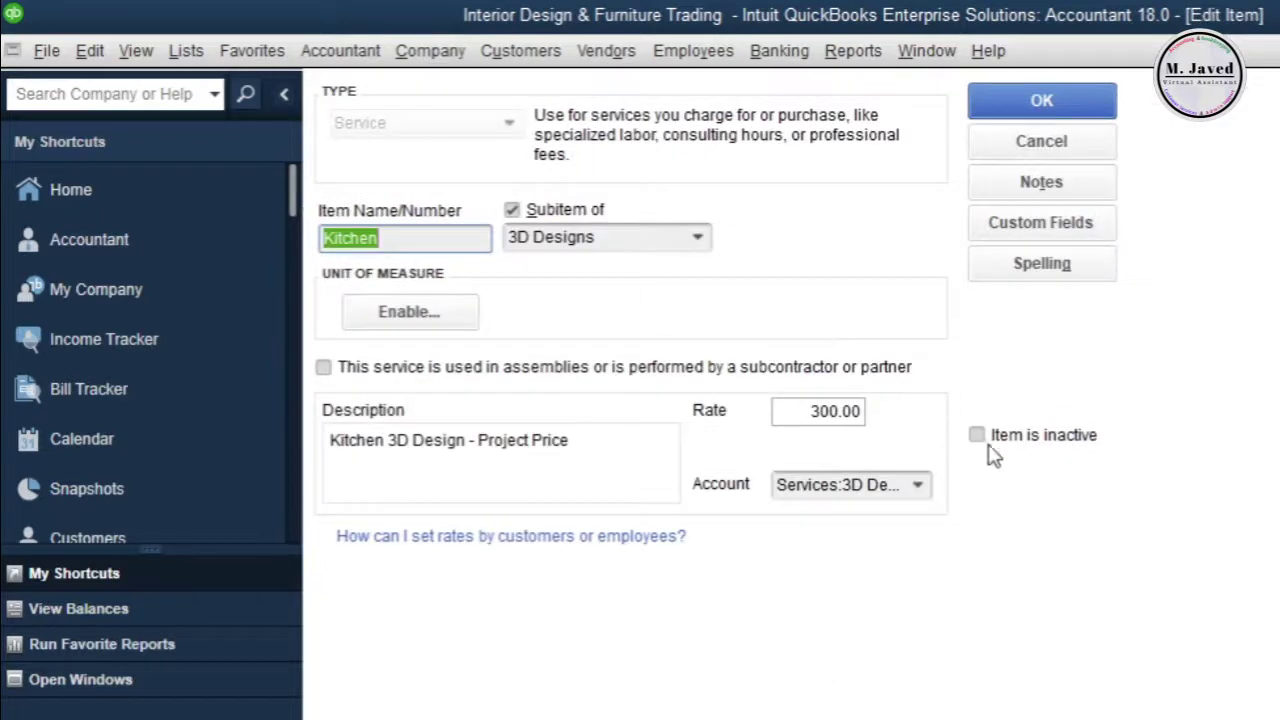
pyautogui.click(977, 436)
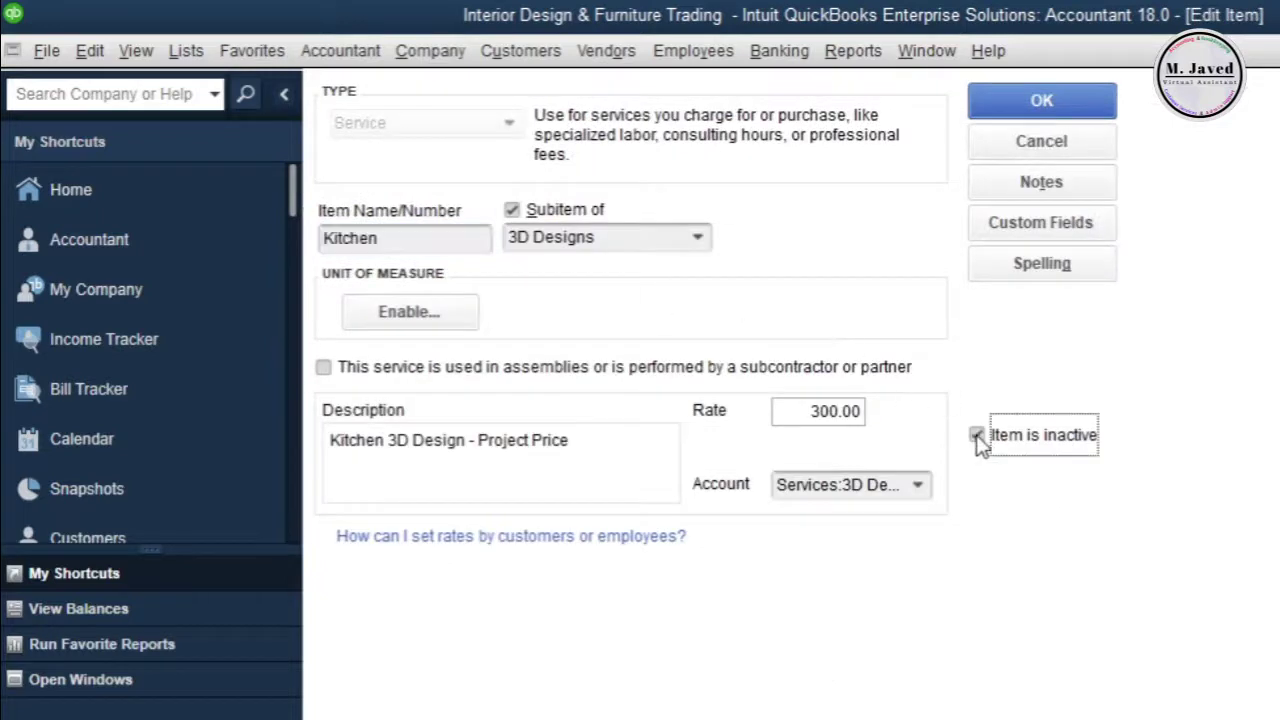
pyautogui.click(1041, 101)
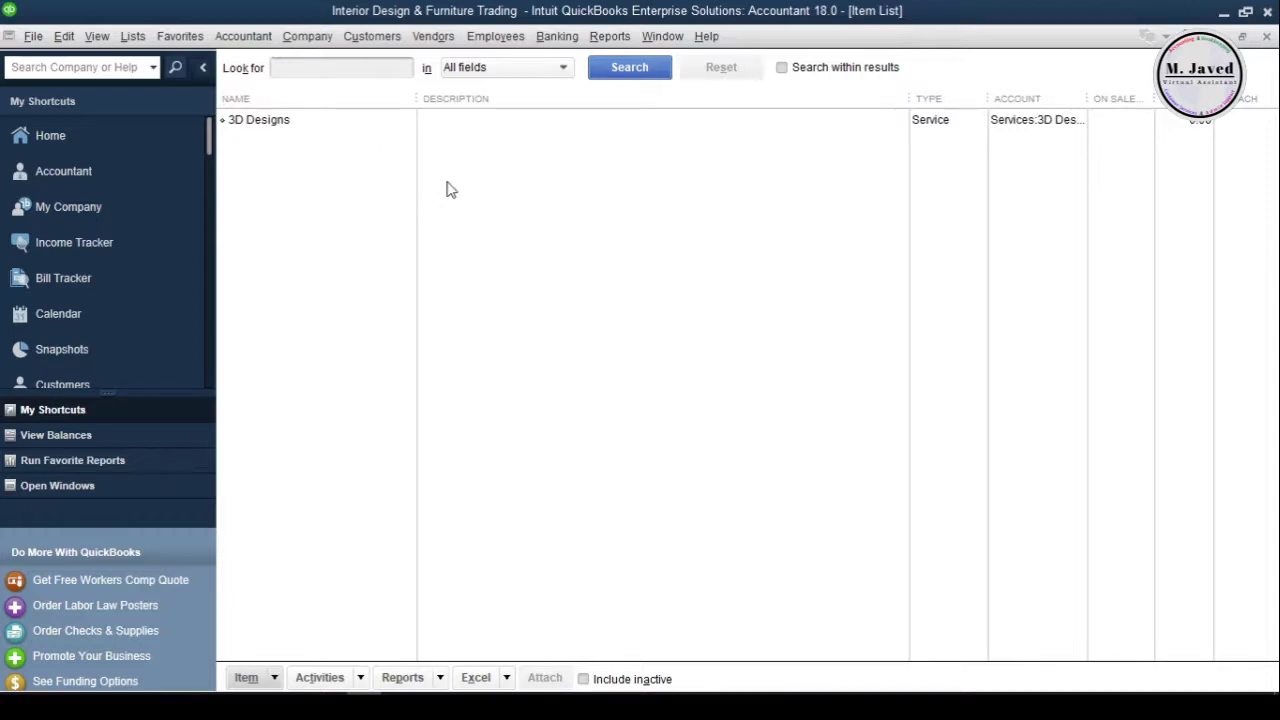
# Show inactive items and reactivate the Kitchen sub-item under 3D Designs
pyautogui.click(249, 678)
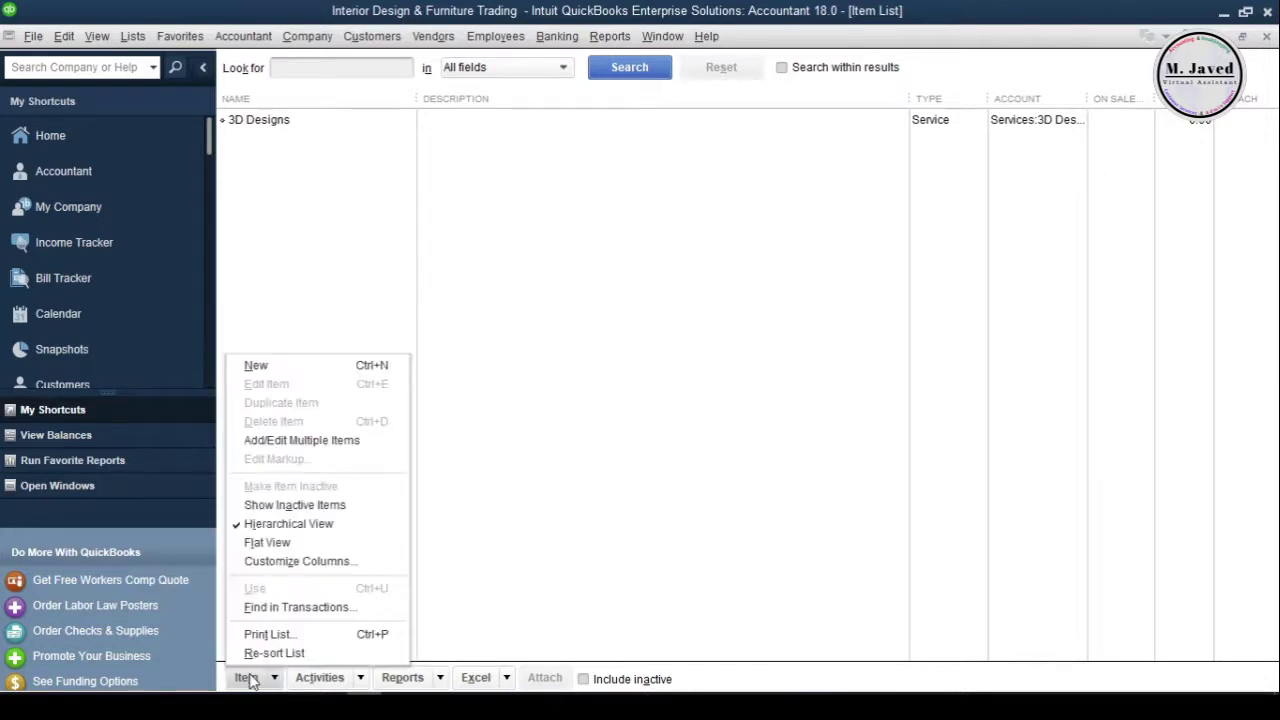
pyautogui.click(366, 508)
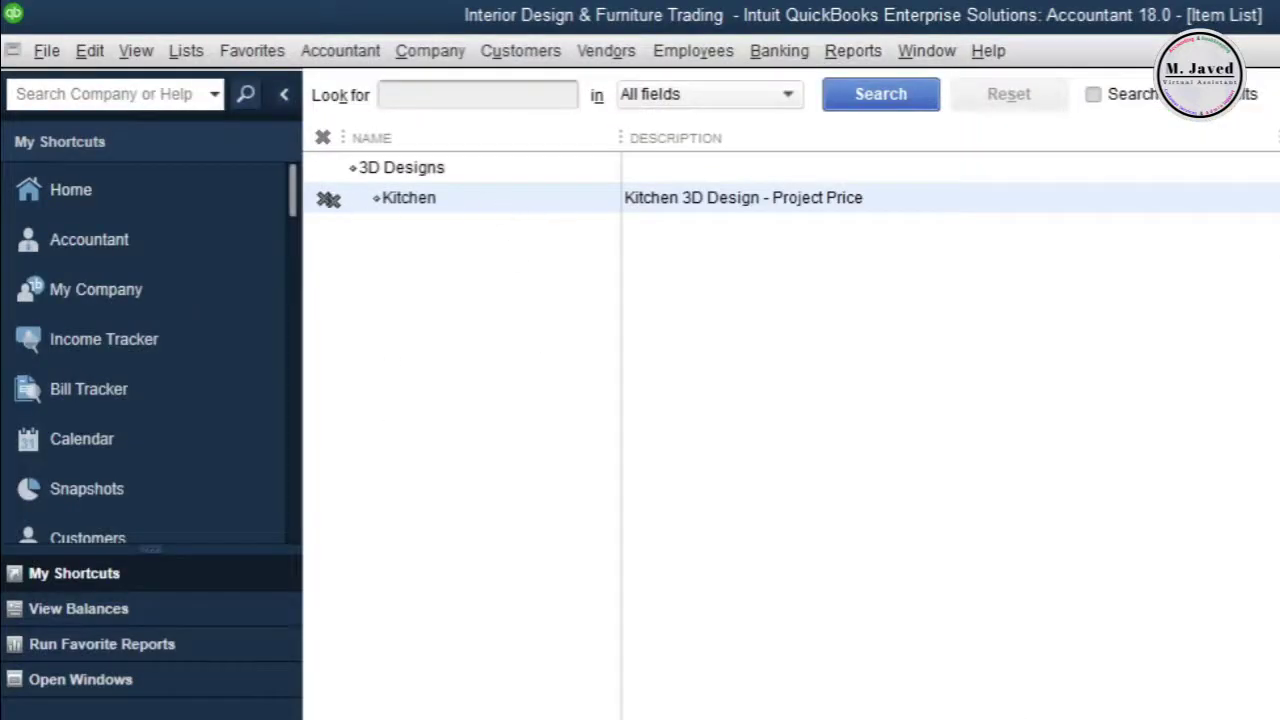
pyautogui.rightClick(569, 200)
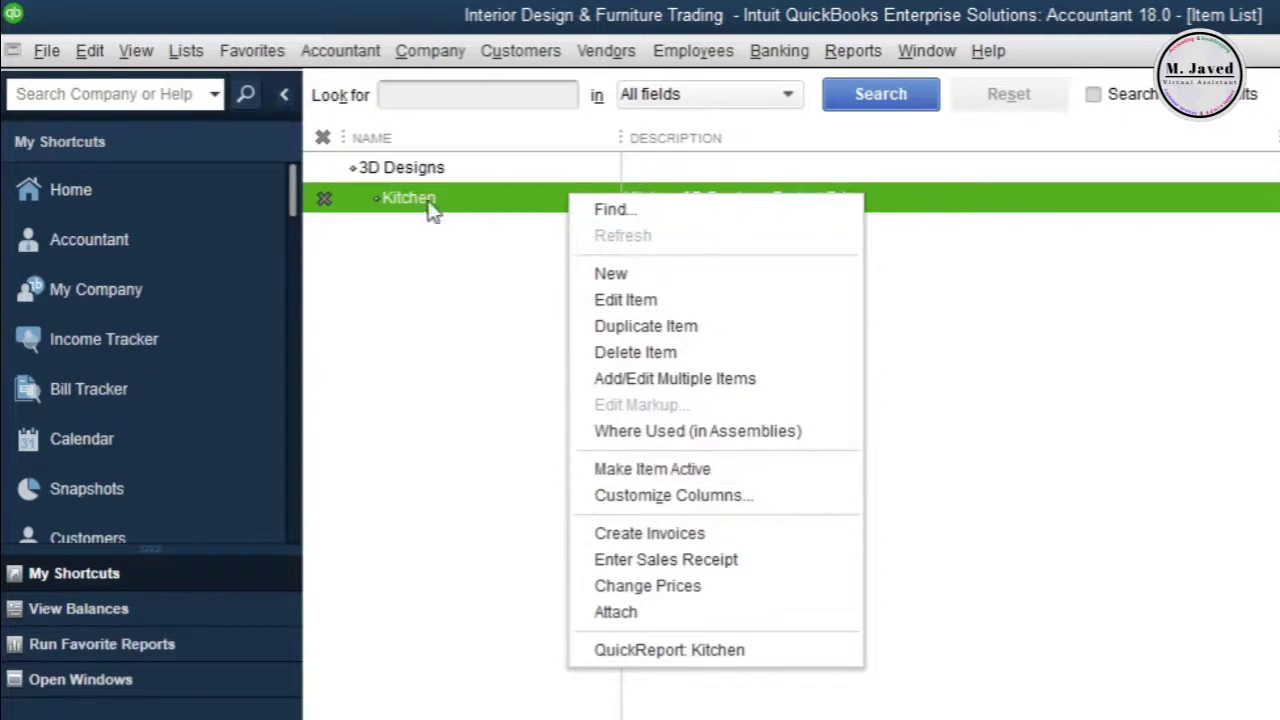
pyautogui.click(465, 265)
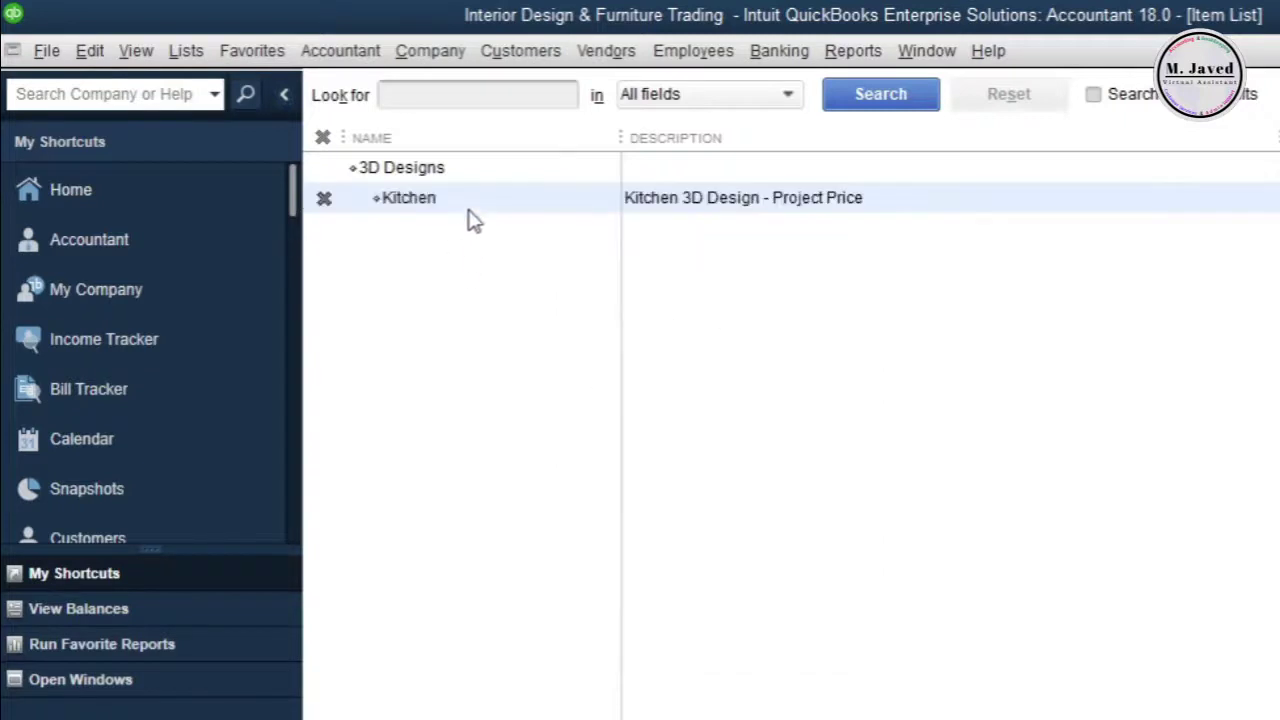
pyautogui.click(323, 198)
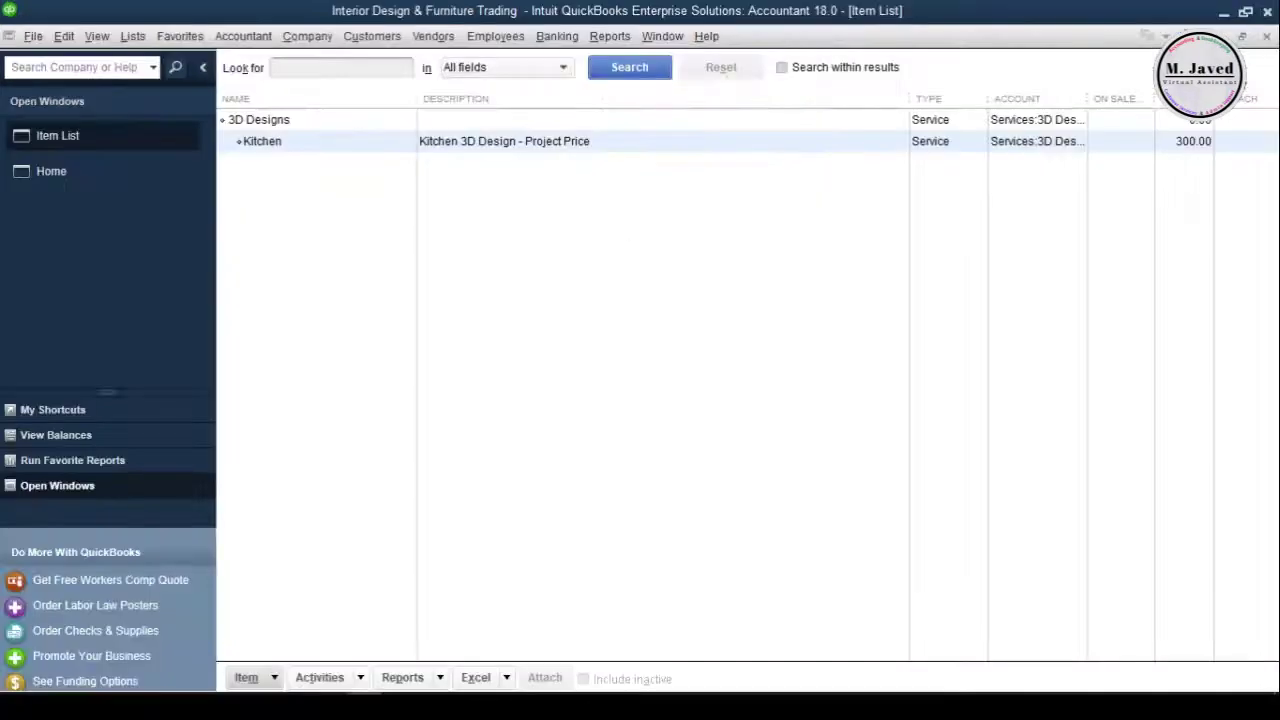
# Close the Item List window and bring up My Shortcuts in the sidebar
pyautogui.click(1267, 37)
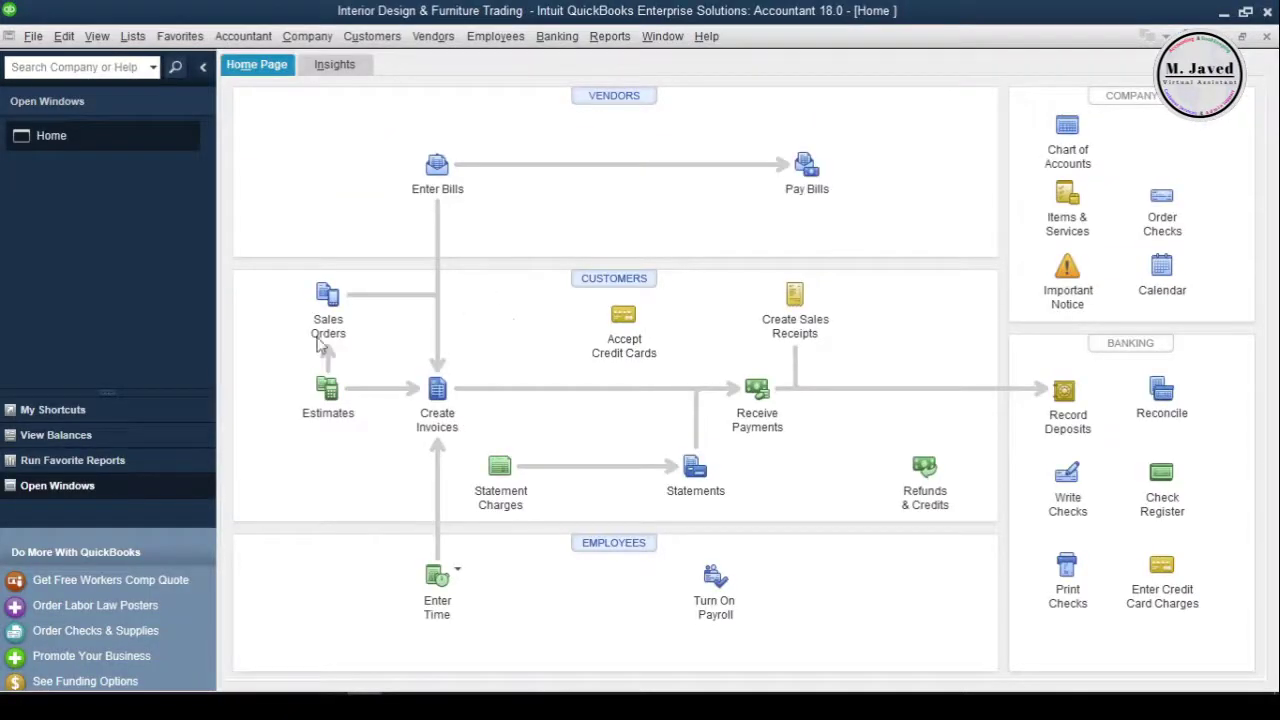
pyautogui.click(91, 409)
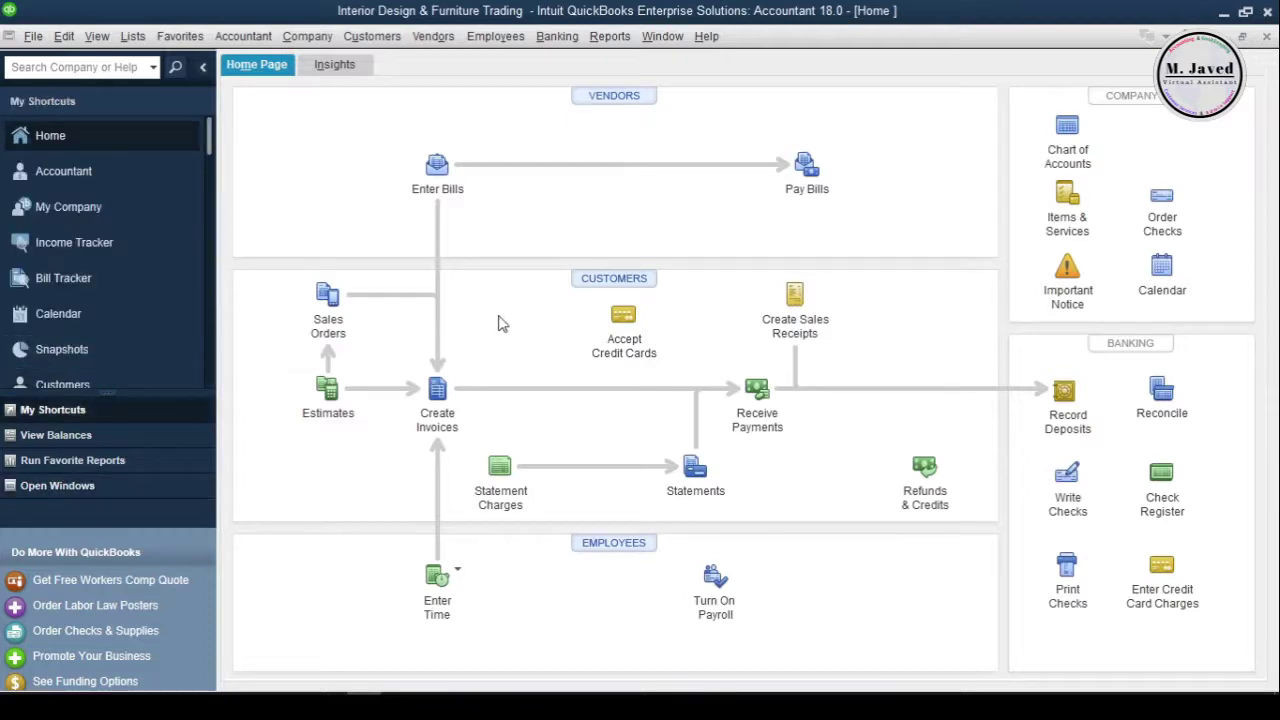